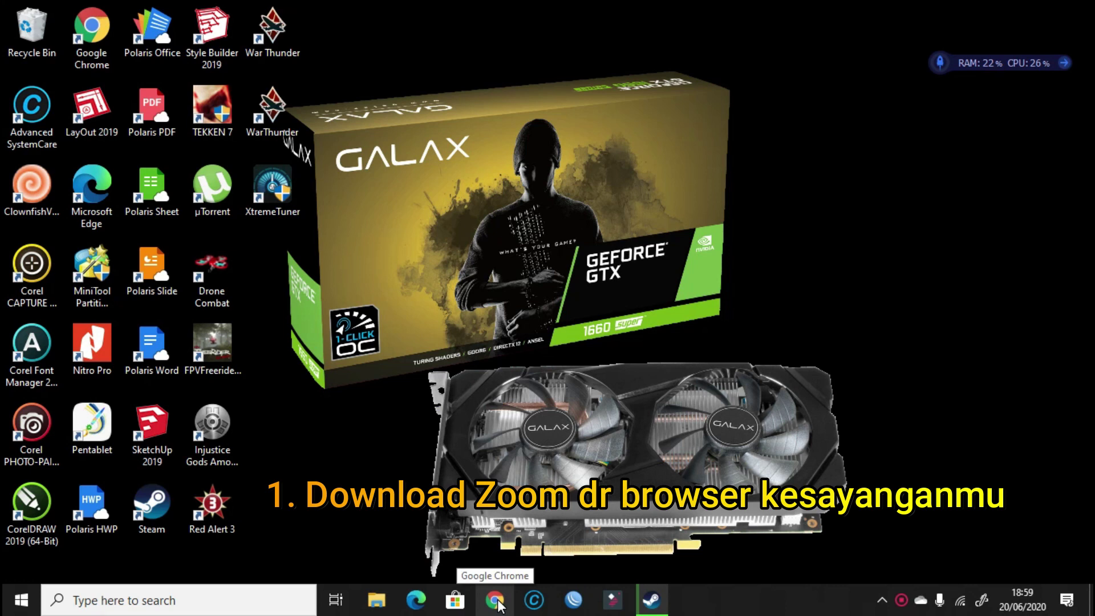
Launch Google Chrome from the taskbar to get a New Tab page.
left_click(495, 600)
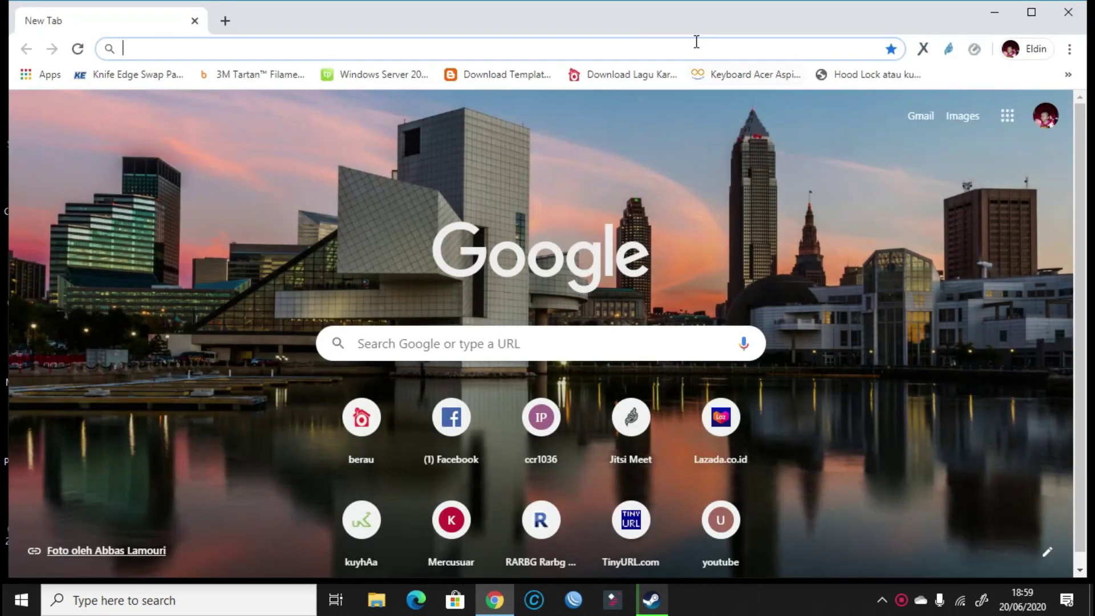
Search Google for 'zoom' and follow the zoom.us Download sitelink to the Download Center.
type("zoo")
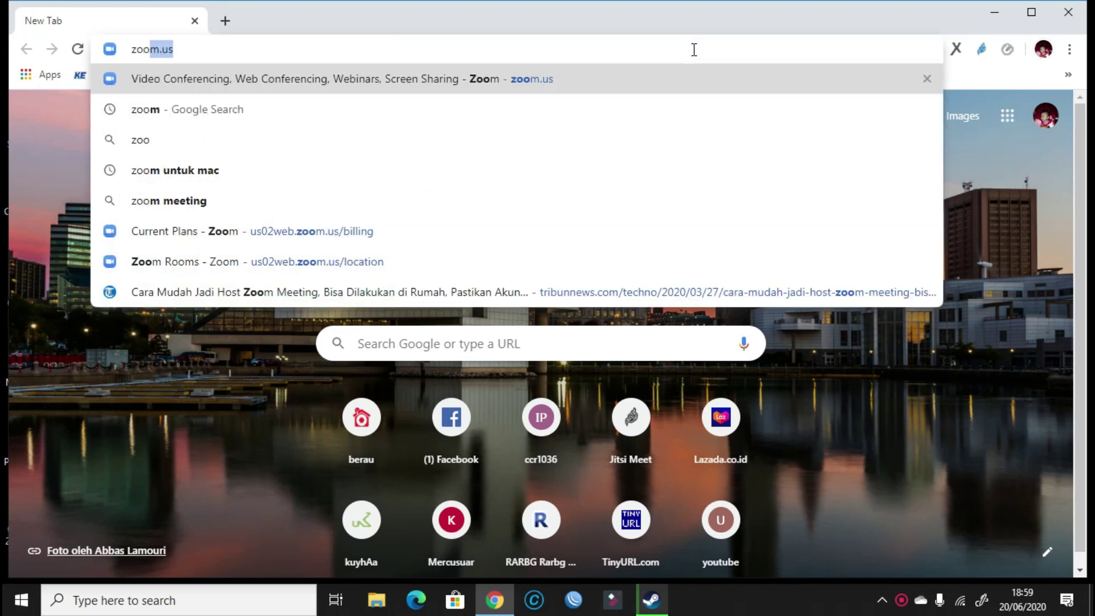
type("m")
key("Return")
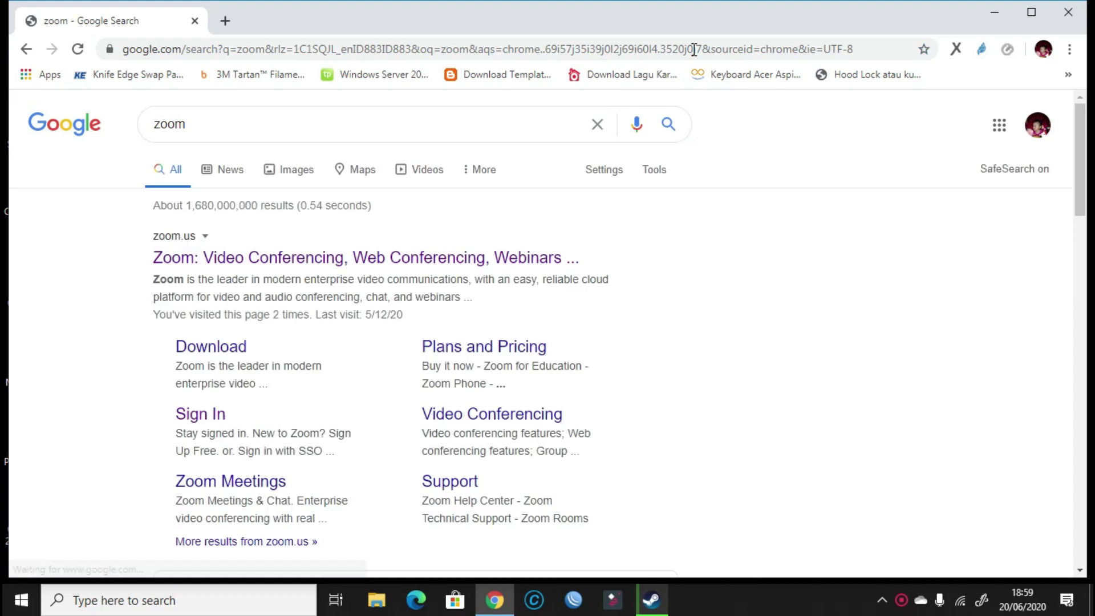
left_click(209, 355)
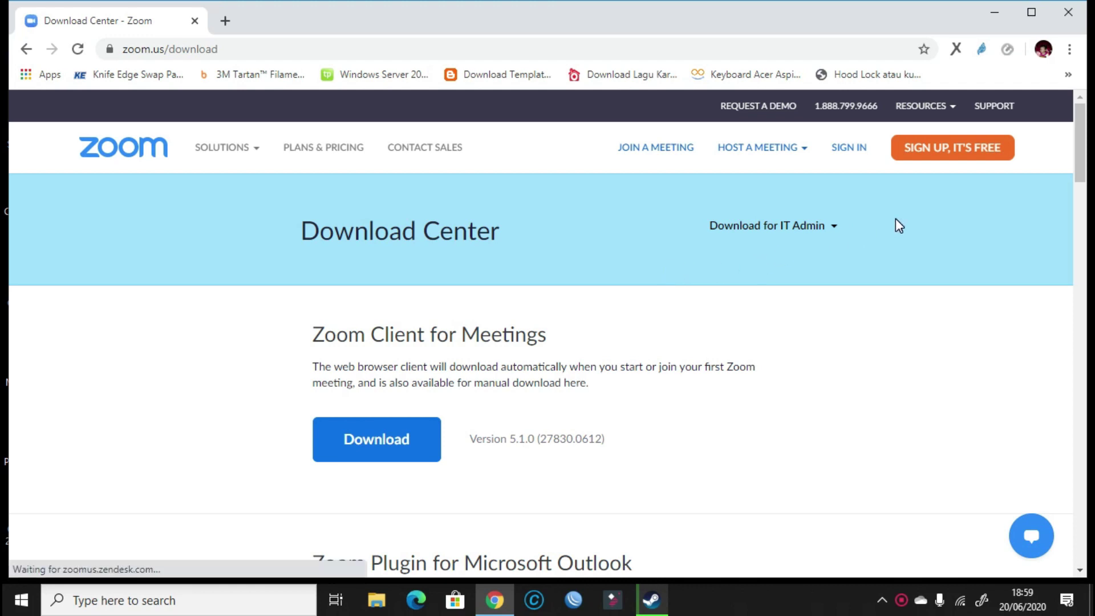
Download the Zoom Client for Meetings 5.1.0 installer (ZoomInstaller.exe) from the Download Center.
scroll(892, 245, "down", 8)
scroll(881, 268, "up", 3)
scroll(862, 279, "up", 5)
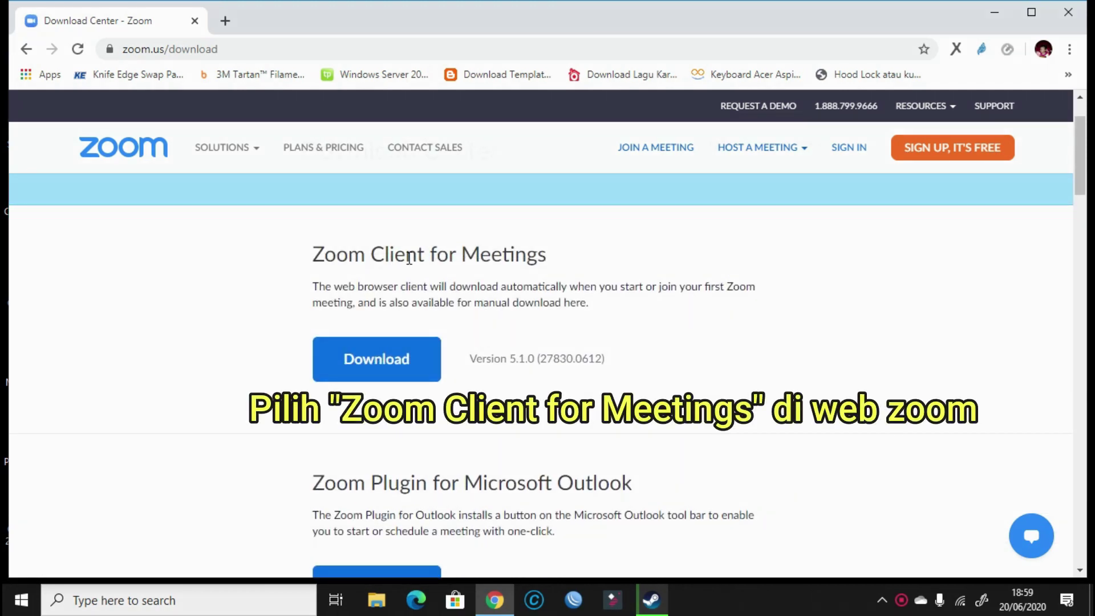
left_click_drag(317, 254, 570, 259)
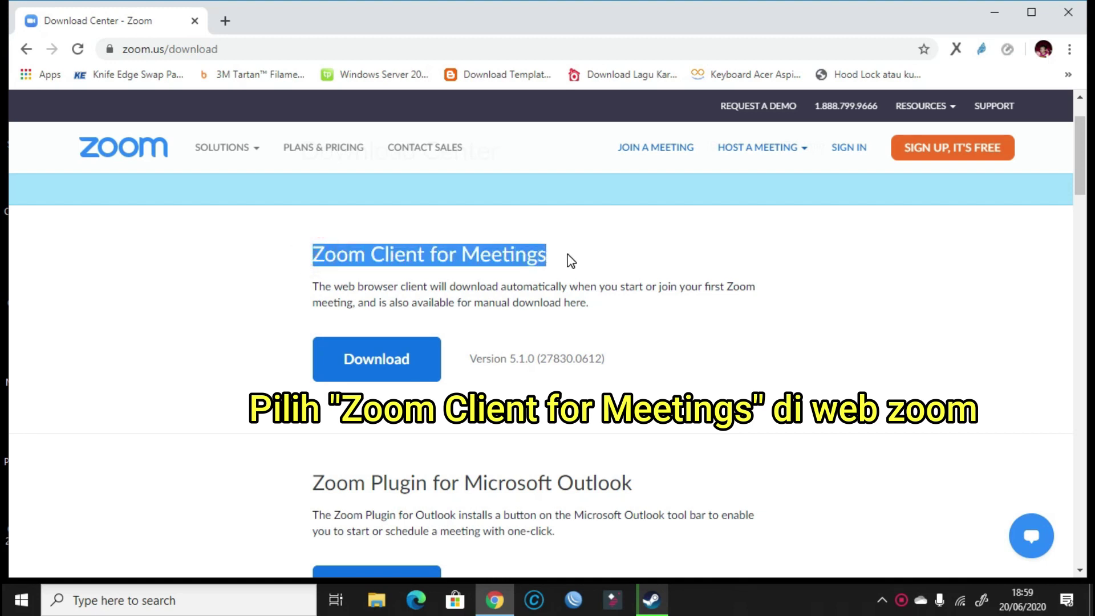
left_click(359, 365)
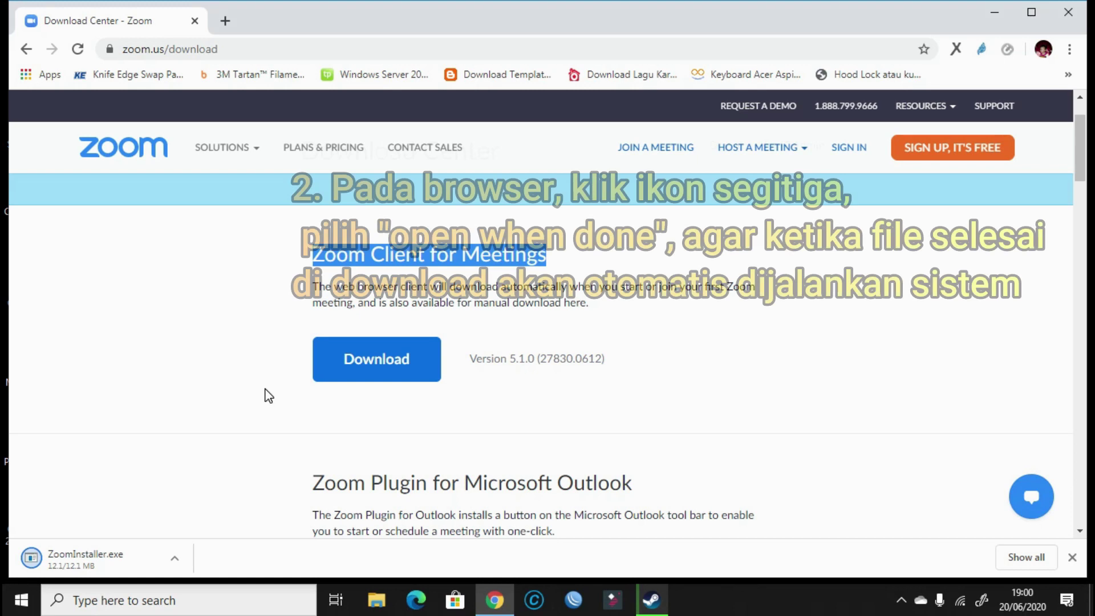
Set ZoomInstaller.exe to 'Open when done' and minimize Chrome while Zoom installs.
left_click(176, 559)
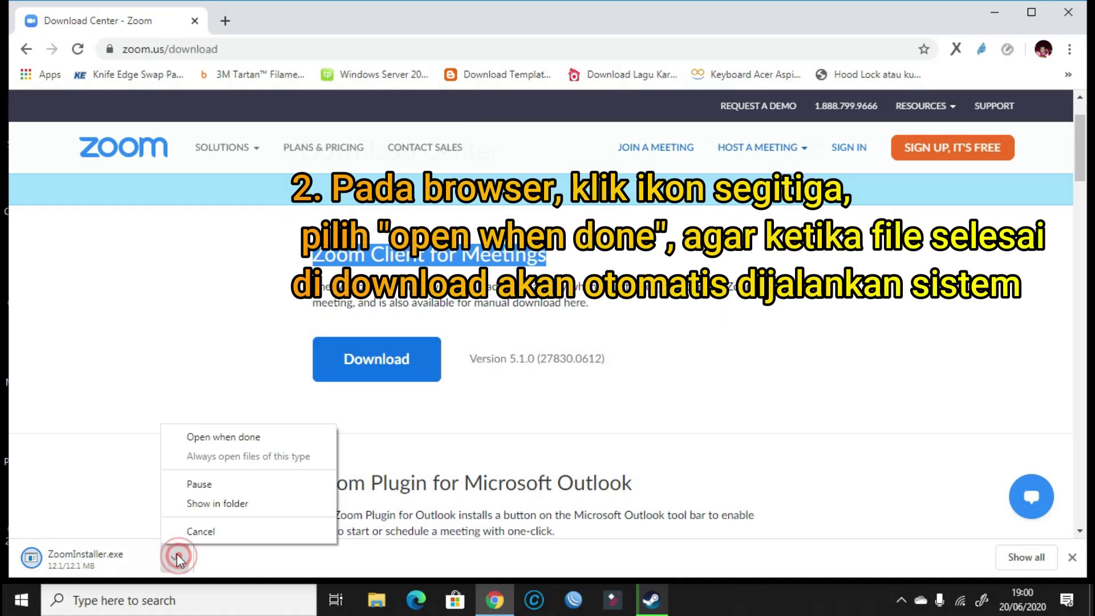
left_click(231, 437)
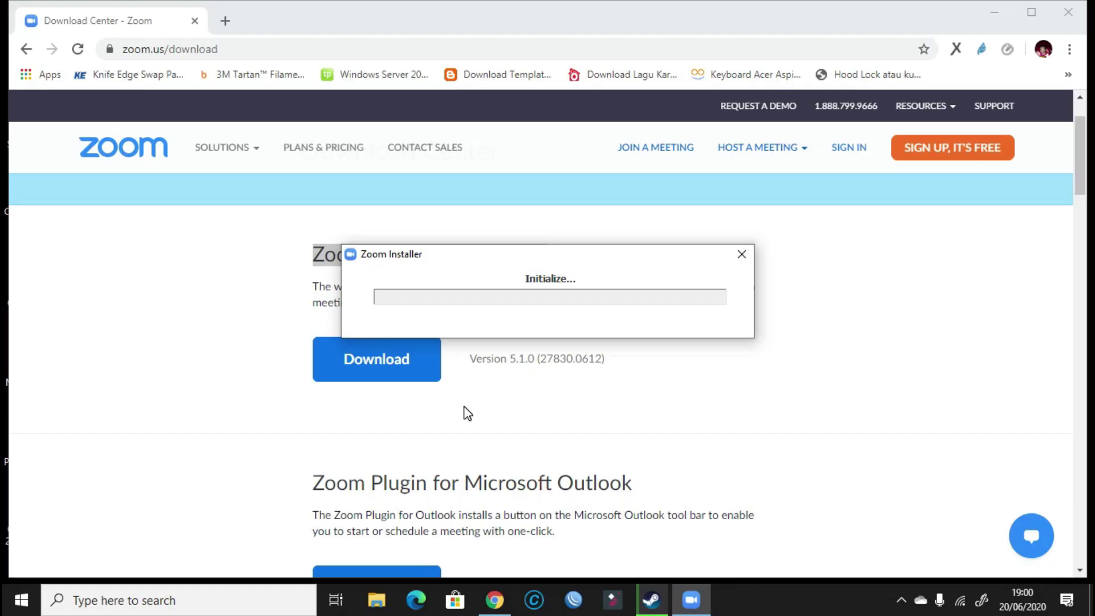
left_click(994, 12)
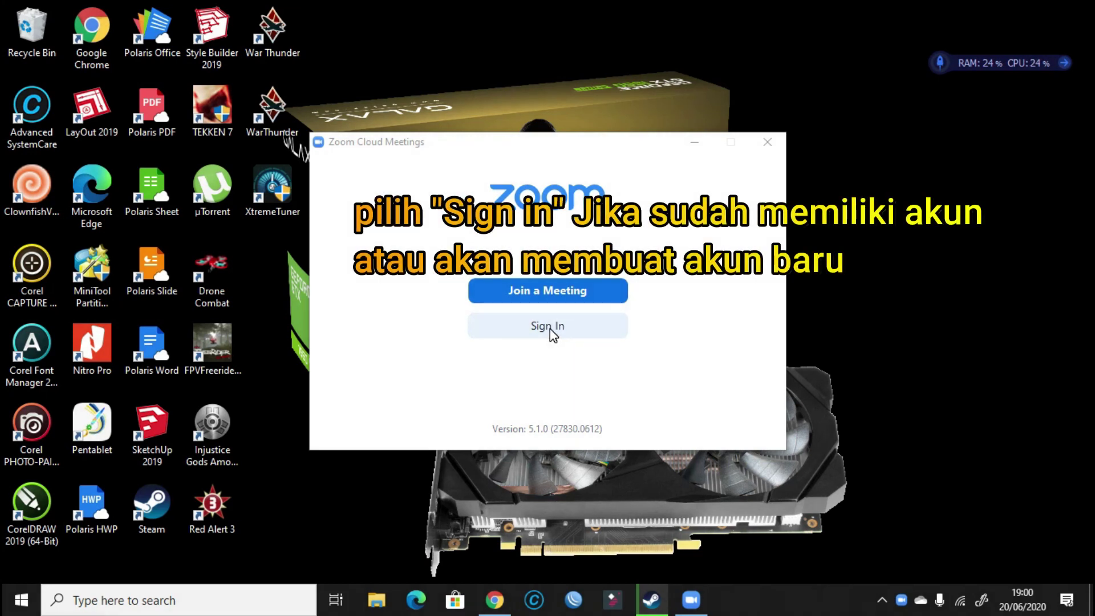
From the Zoom start screen's Sign In form, choose 'Sign Up Free' to open the sign-up page.
left_click(551, 335)
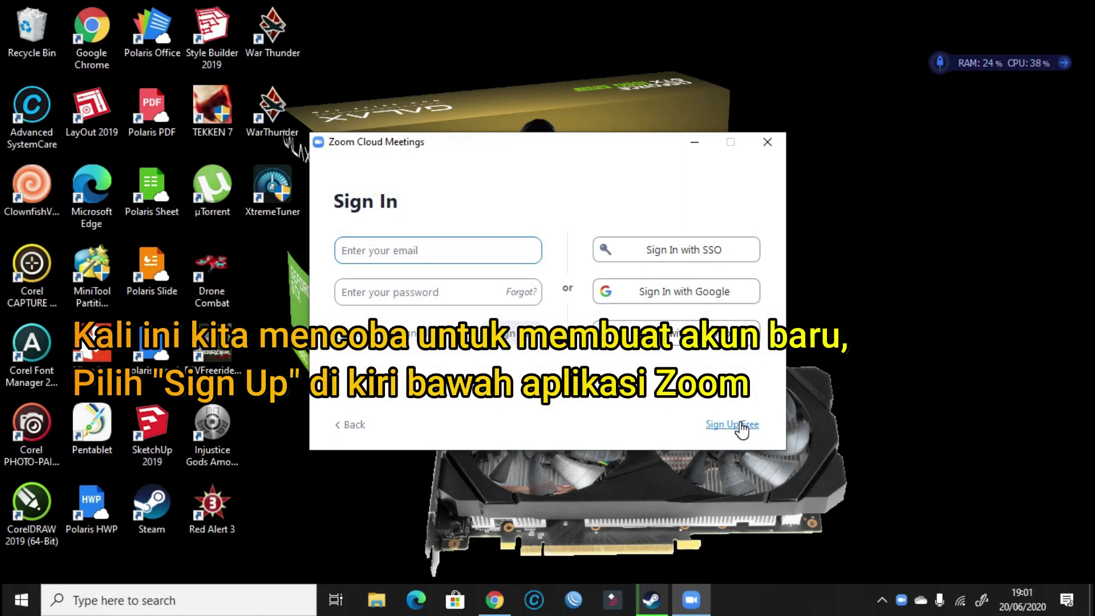
left_click(740, 423)
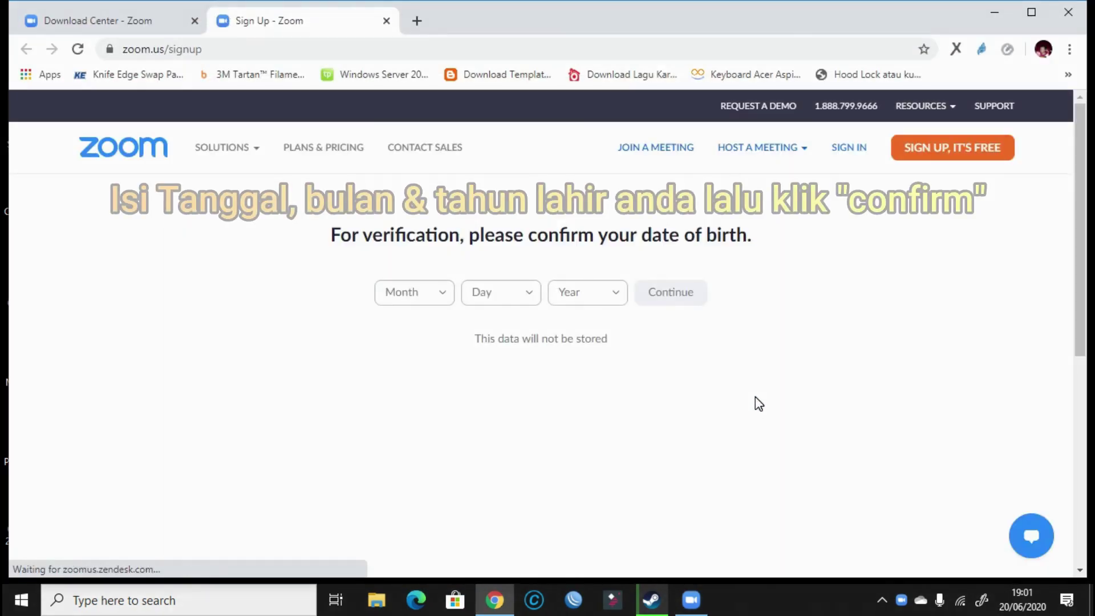
Enter the birth date as Jan 8, 2000 in the Month, Day and Year dropdowns and continue.
left_click(440, 297)
left_click(408, 326)
left_click(495, 293)
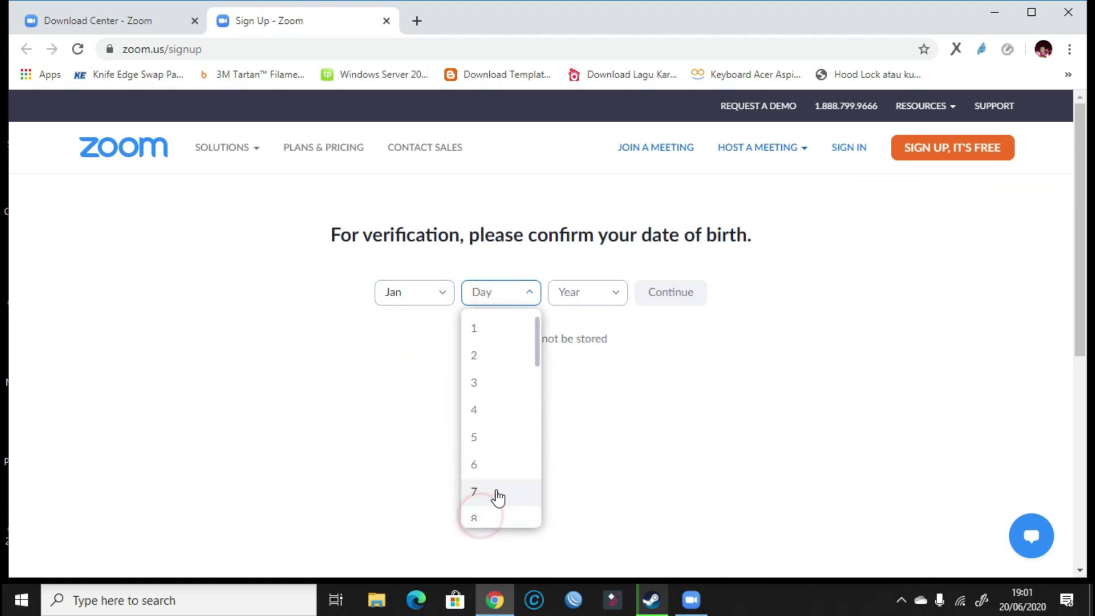
scroll(492, 517, "down", 1)
left_click(487, 445)
left_click(608, 292)
scroll(591, 459, "down", 5)
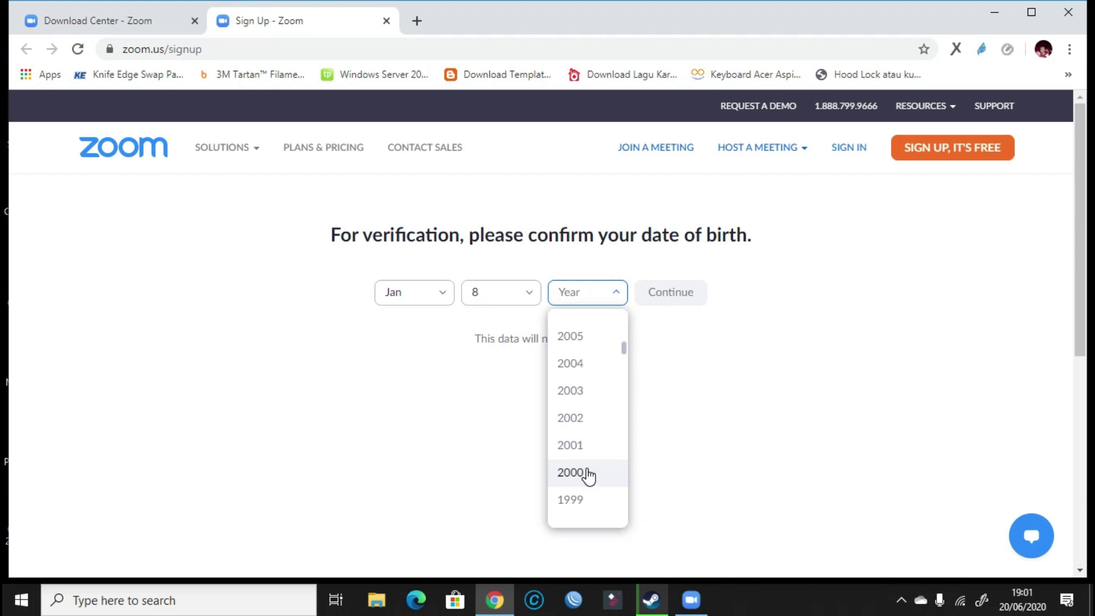
left_click(587, 475)
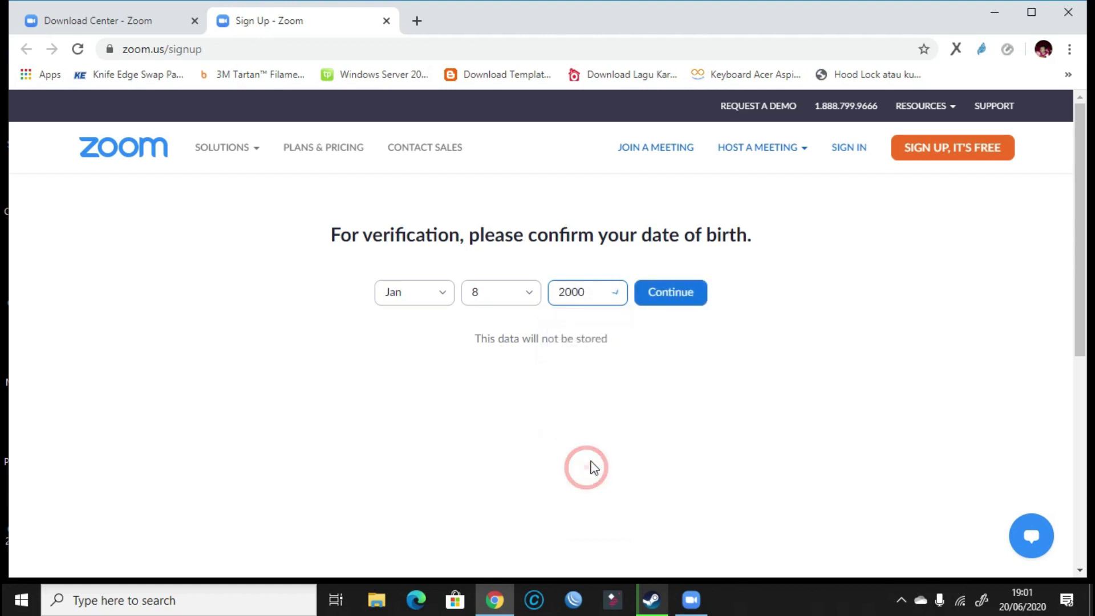
left_click(675, 296)
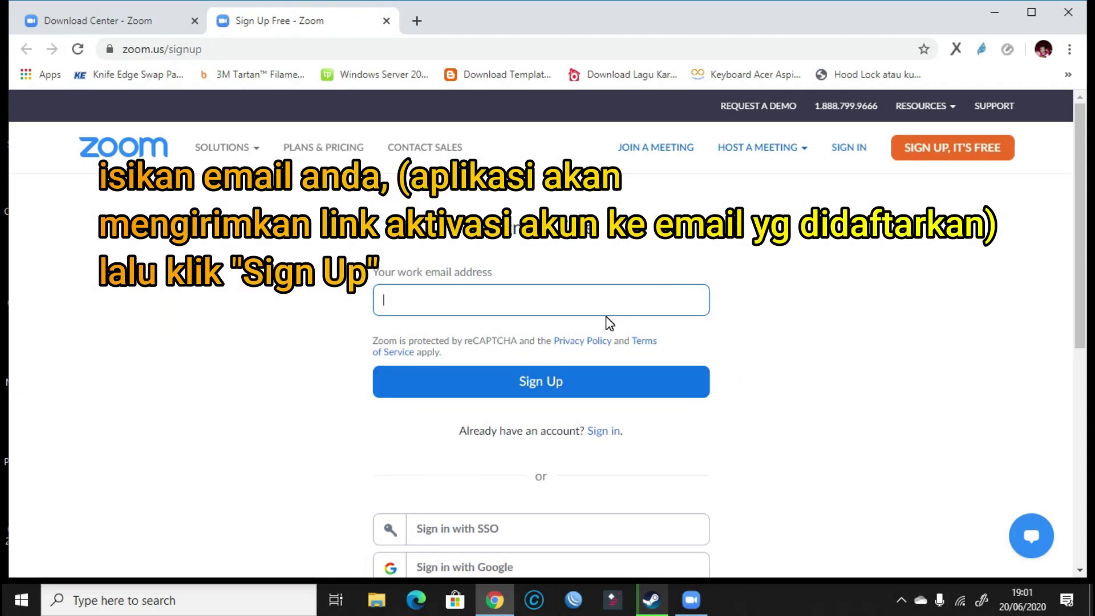
Fill the work email field with the autocomplete-suggested address and submit Sign Up.
type("f")
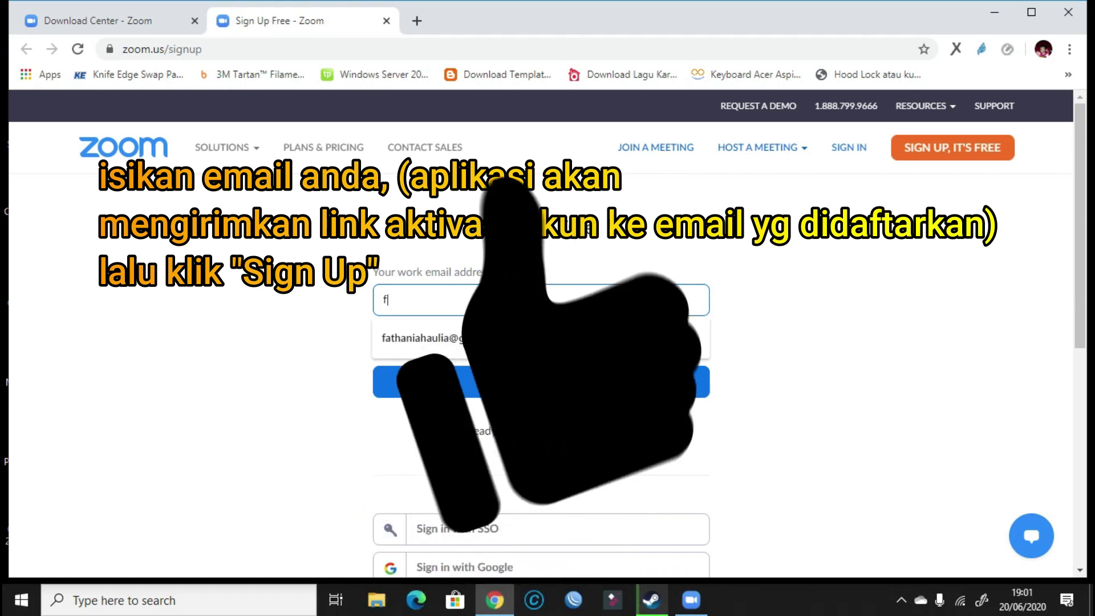
left_click(576, 338)
scroll(763, 382, "down", 1)
scroll(766, 389, "down", 2)
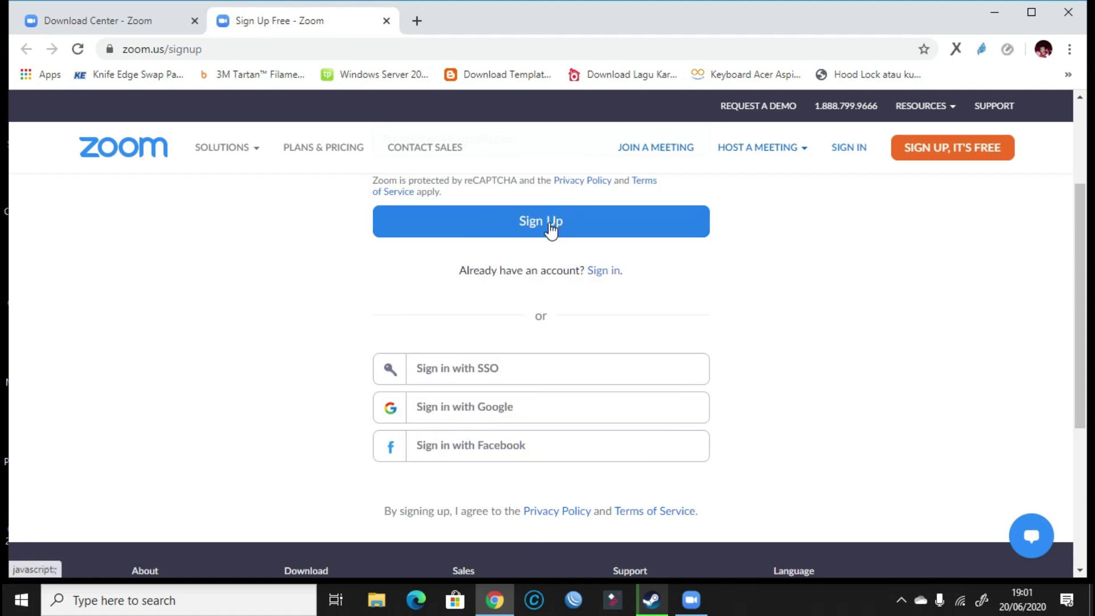
left_click(549, 228)
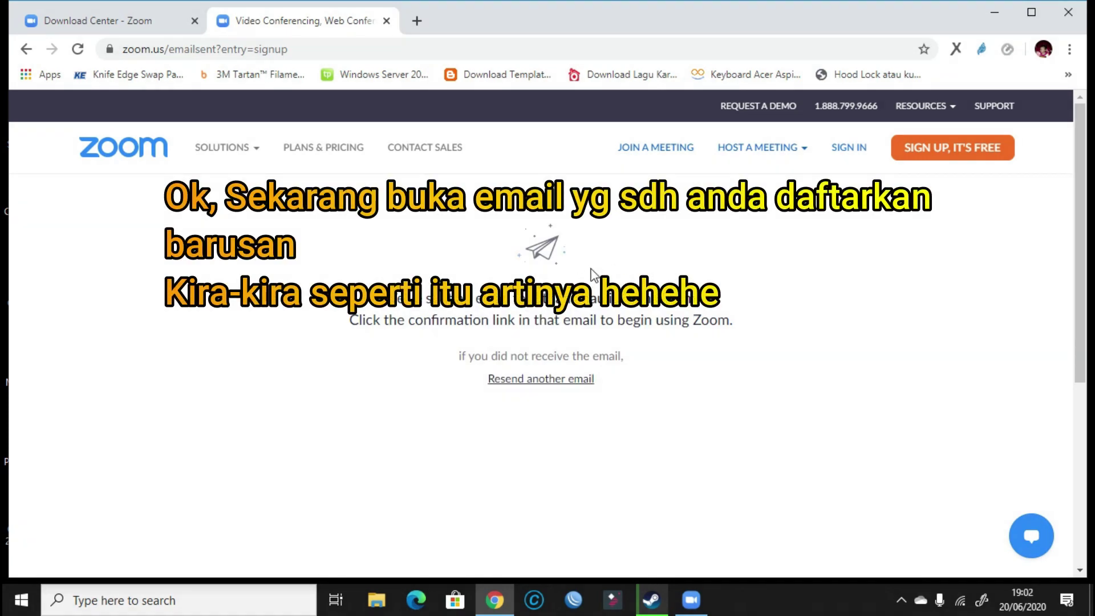
Open Gmail in a new tab and switch to the Google account used for the sign-up.
left_click(416, 21)
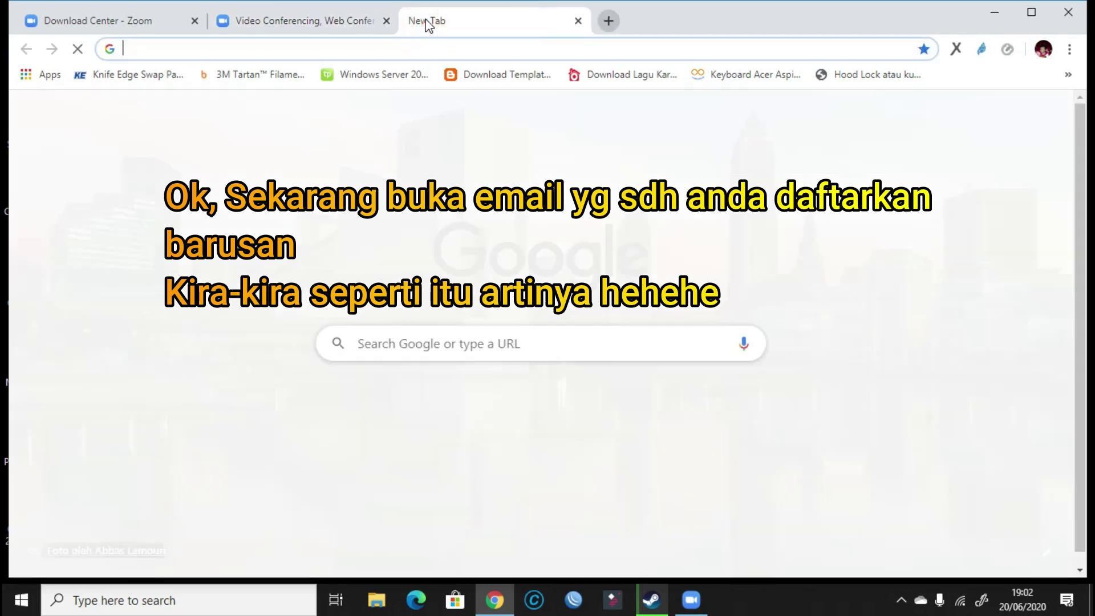
type("gma")
key("Return")
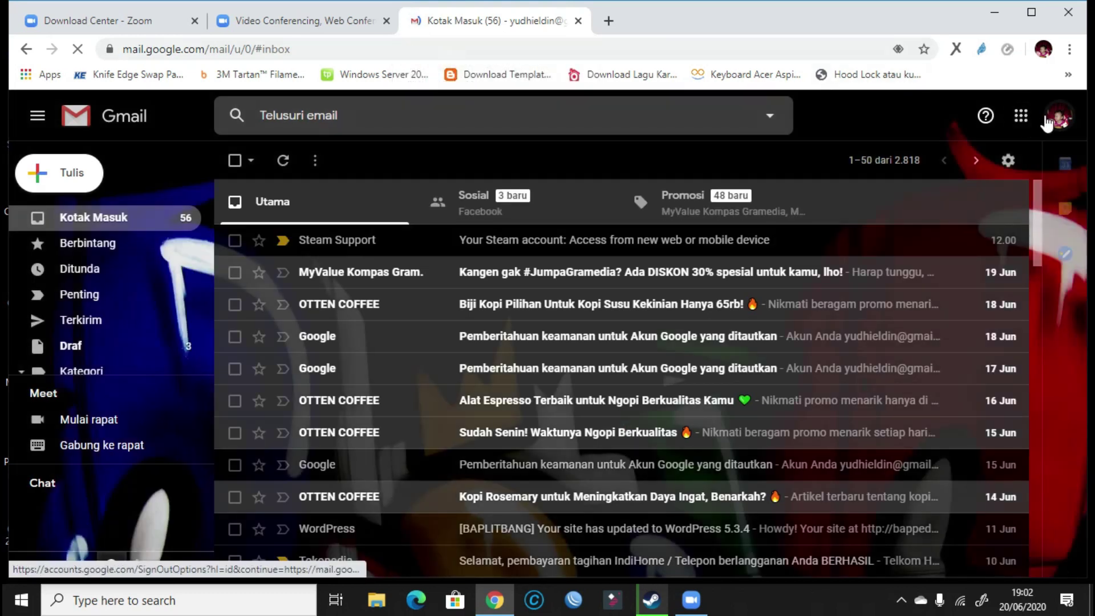
left_click(1056, 117)
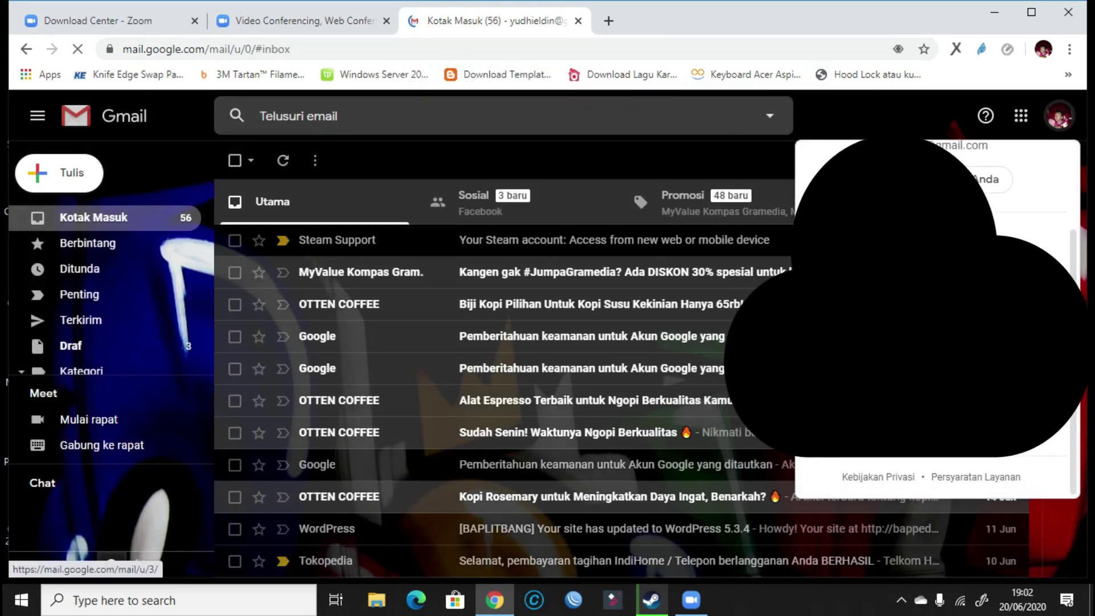
left_click(924, 236)
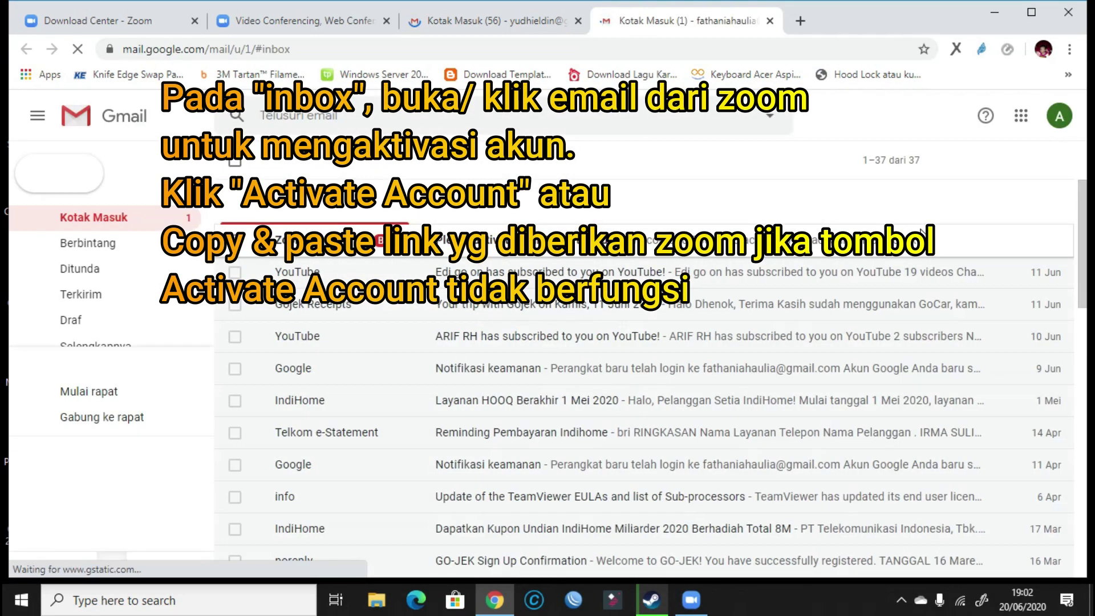
Open Zoom's activation email and use its Activate Account link.
left_click(487, 251)
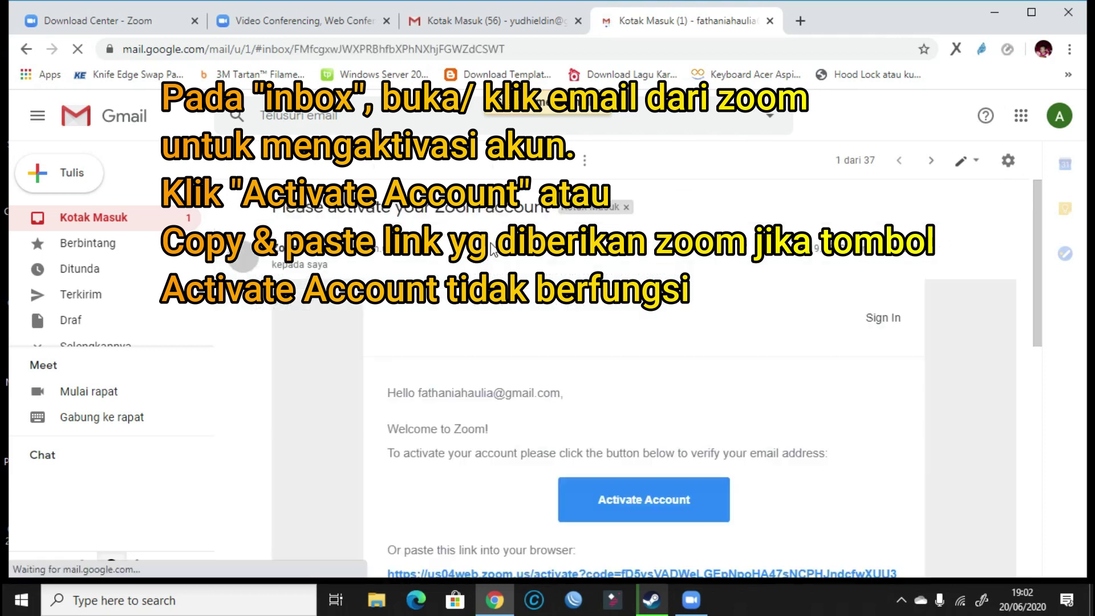
scroll(537, 388, "down", 3)
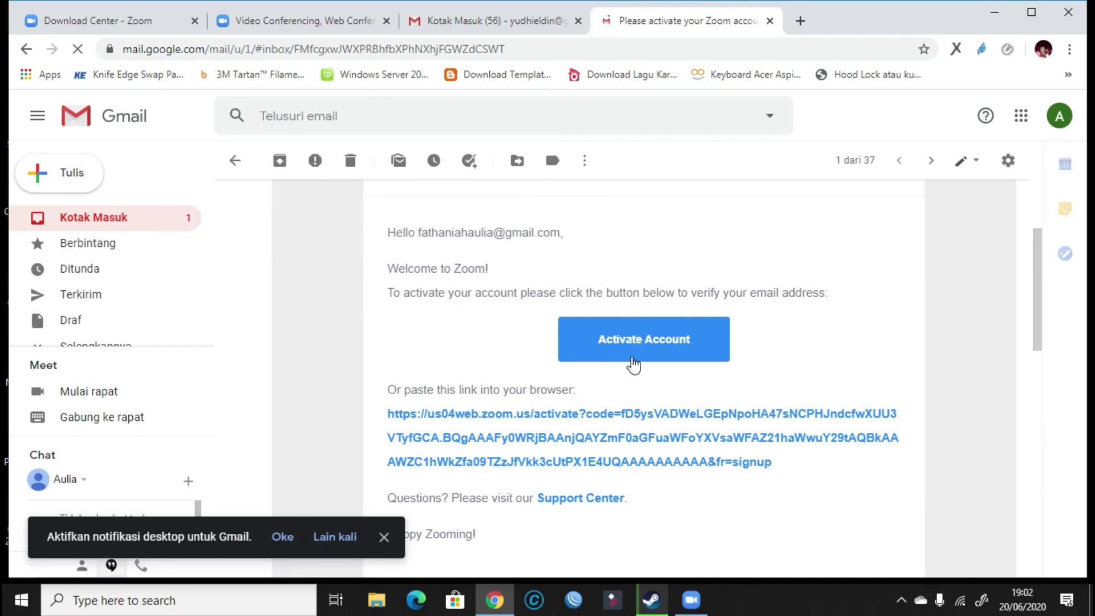
left_click(644, 339)
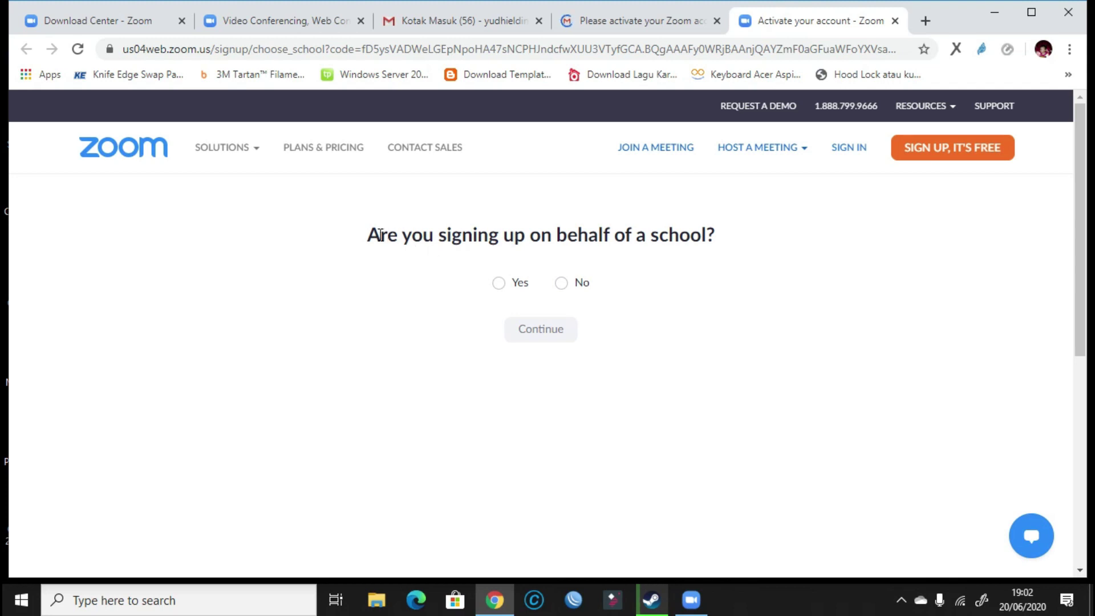
Answer Yes to signing up on behalf of a school and continue.
left_click_drag(377, 233, 716, 232)
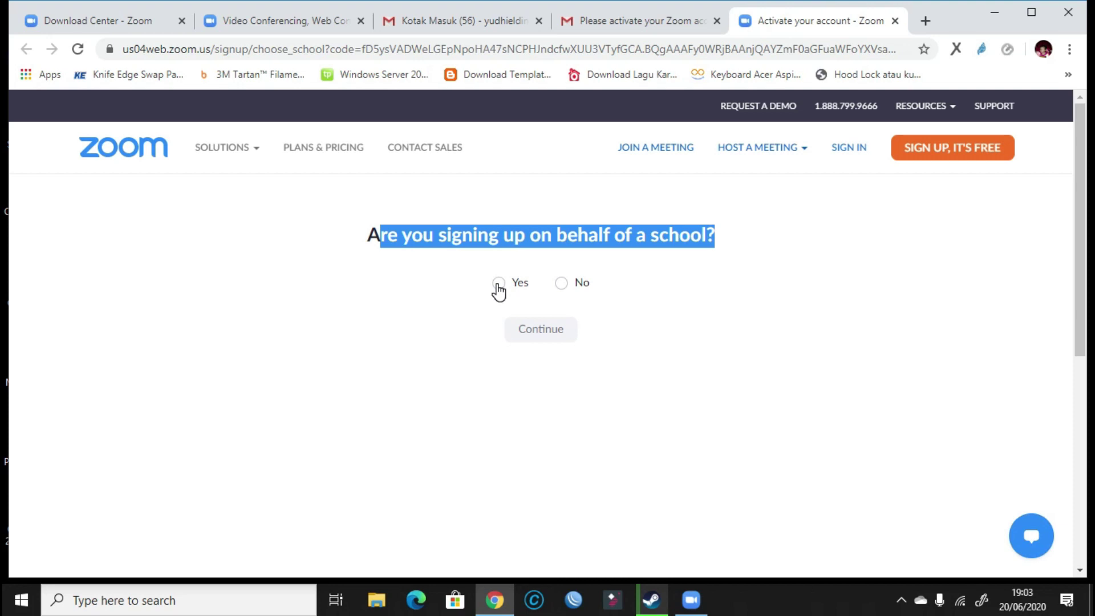
left_click(499, 290)
left_click(560, 285)
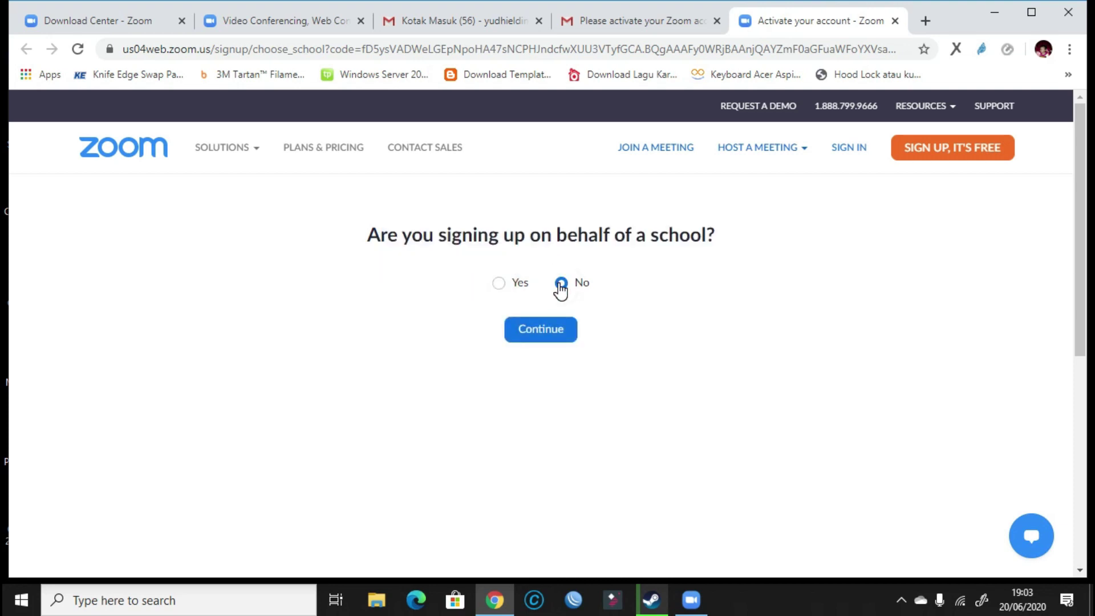
left_click(498, 285)
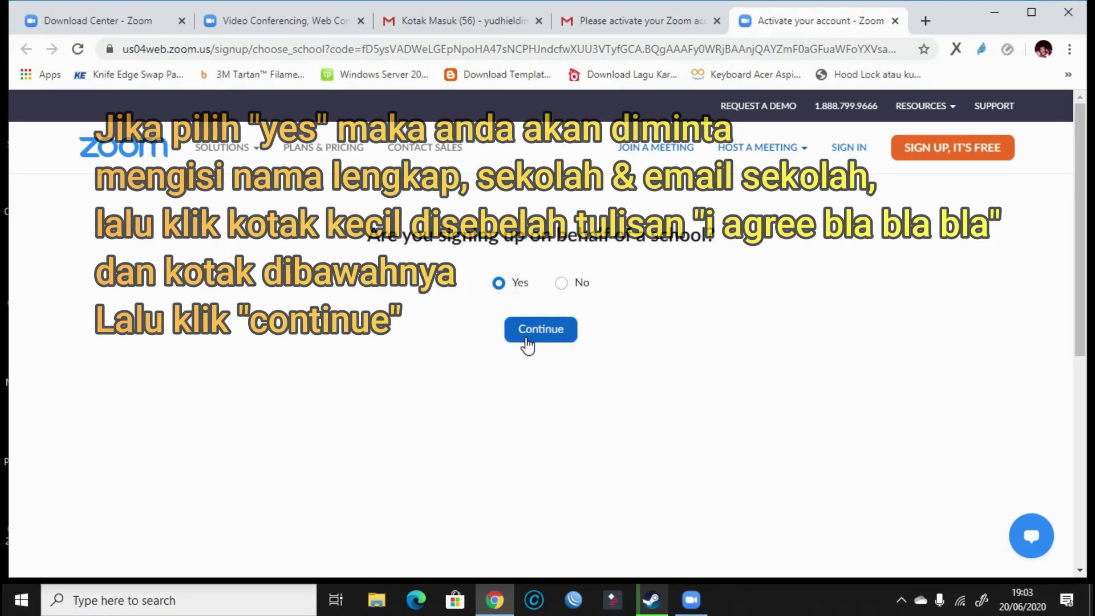
left_click(536, 334)
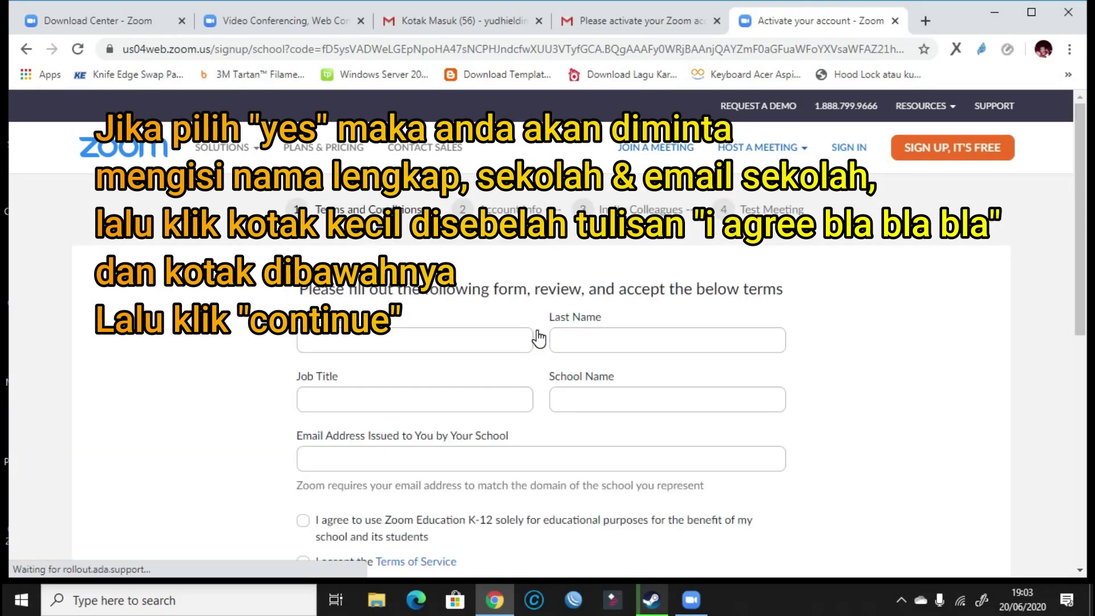
Partly fill the K-12 school form with the account holder's first name, job title and school fields.
scroll(875, 365, "down", 3)
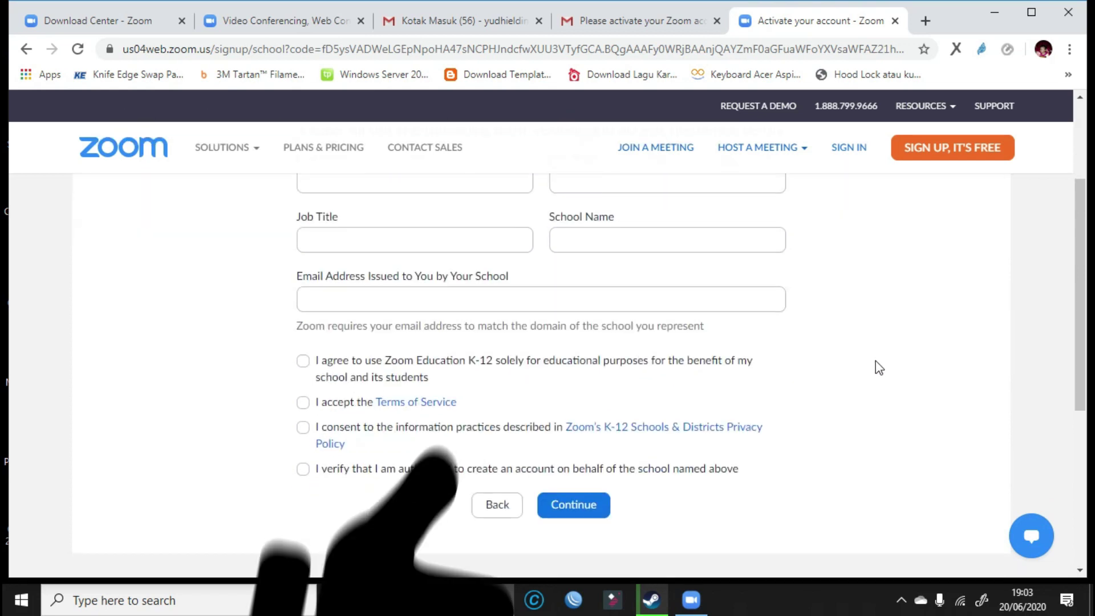
scroll(875, 361, "up", 3)
left_click(415, 340)
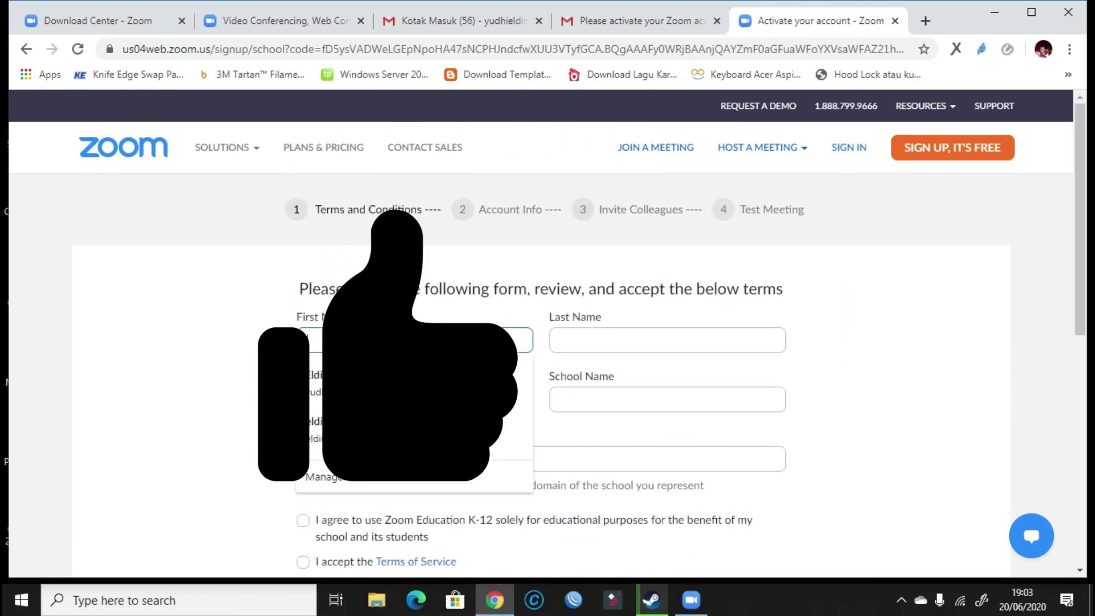
type("Aulia")
key("Tab")
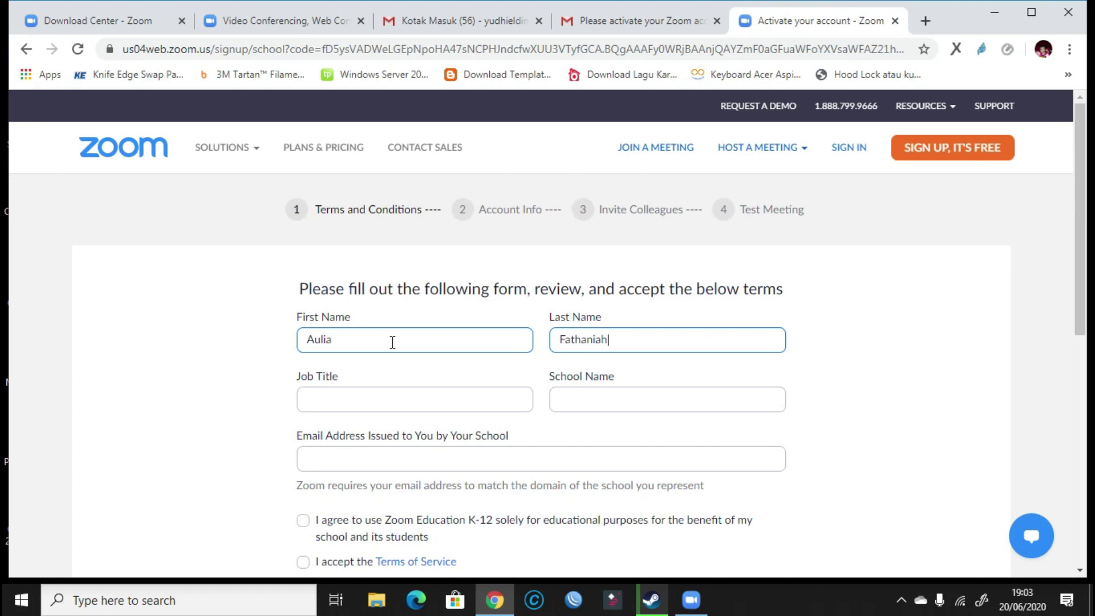
left_click(331, 381)
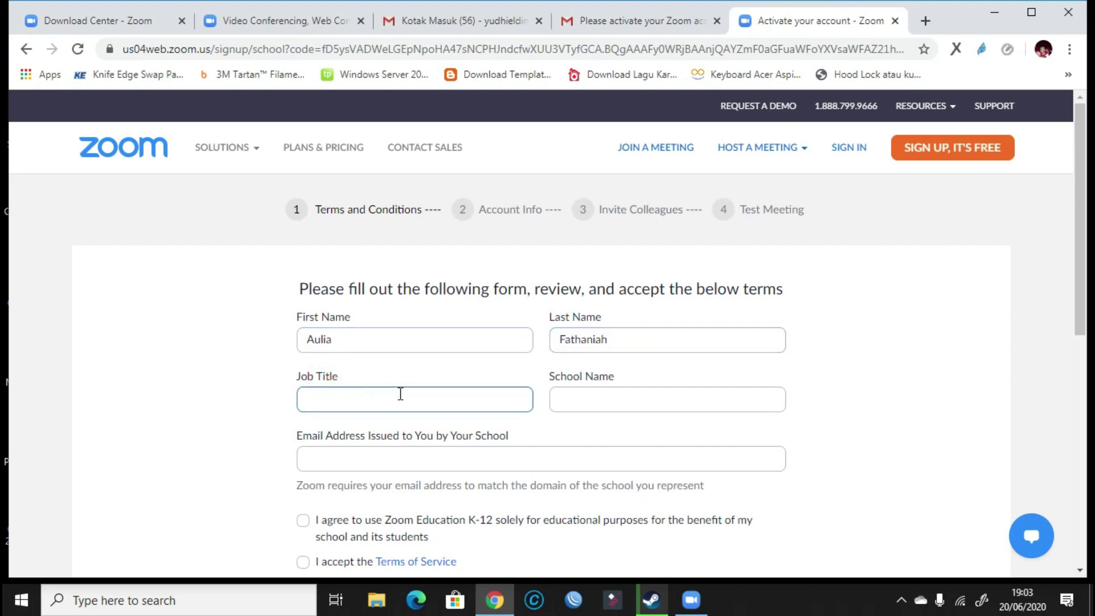
left_click(596, 395)
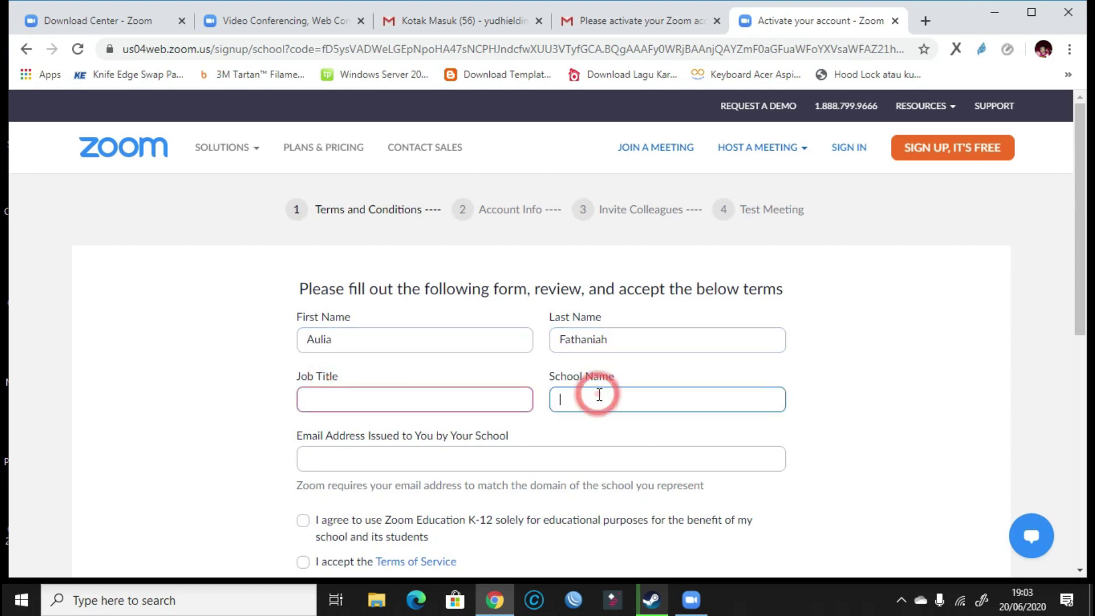
scroll(701, 381, "down", 1)
scroll(707, 388, "down", 5)
scroll(670, 379, "up", 6)
left_click_drag(550, 377, 635, 379)
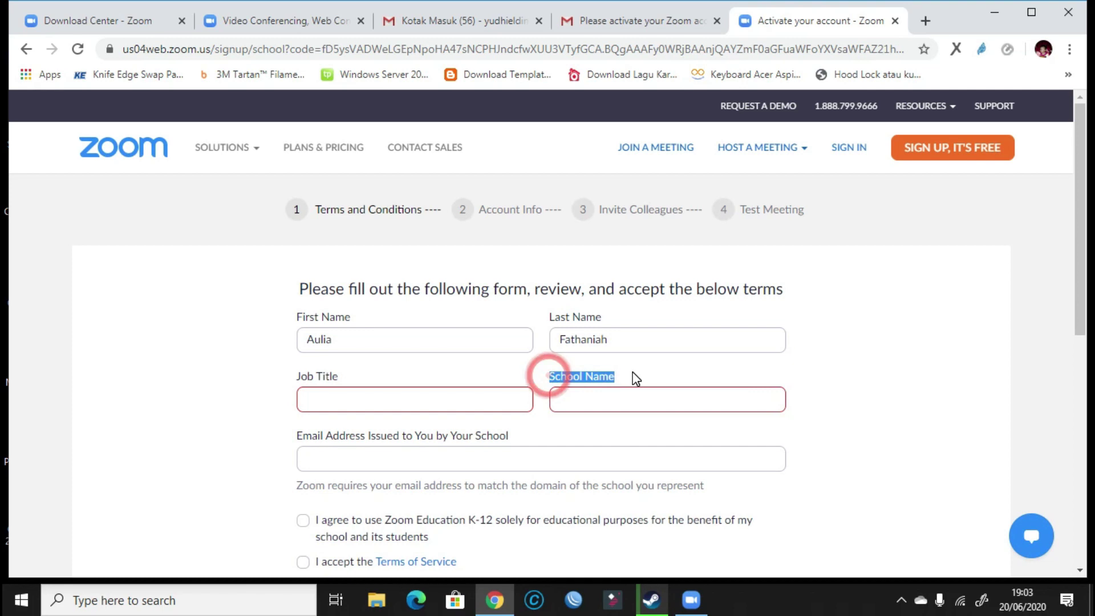
left_click(611, 396)
left_click(487, 406)
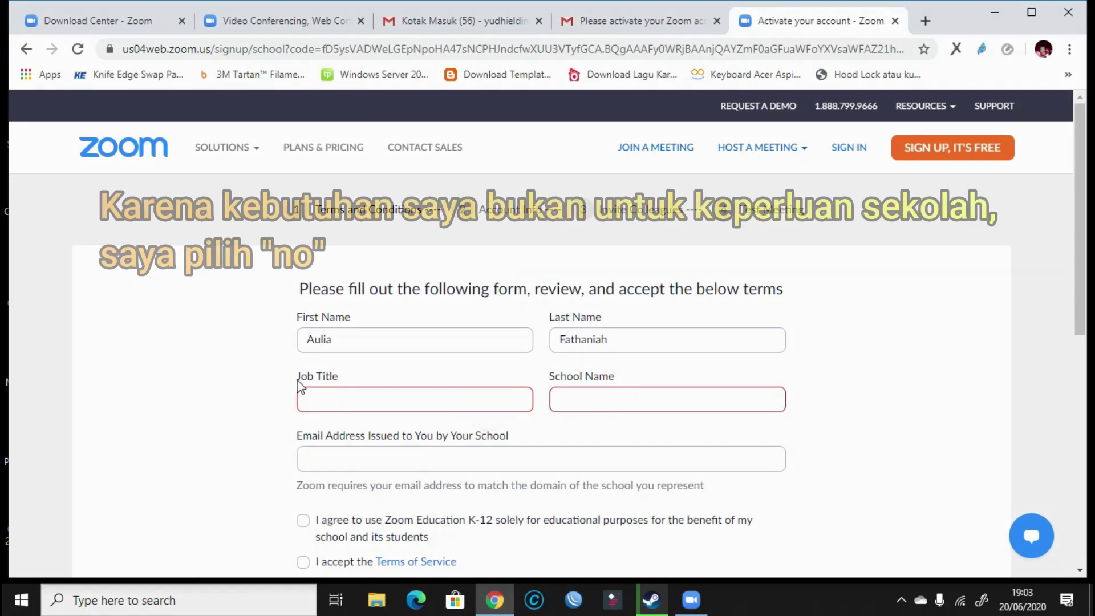
Go back to the school question, answer No, and continue to the Welcome to Zoom page.
left_click(27, 51)
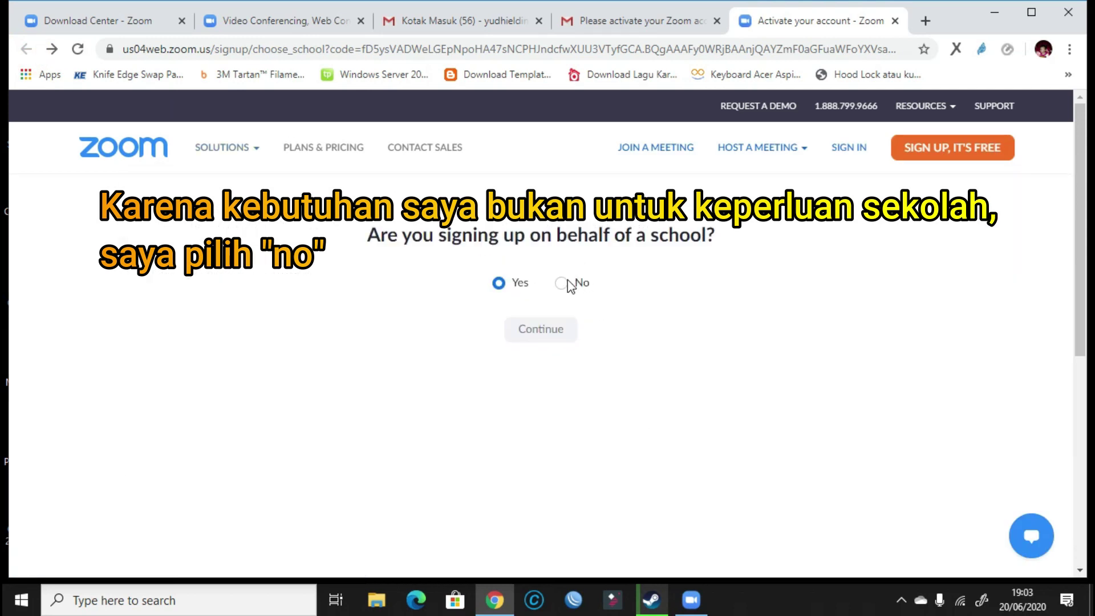
left_click(561, 283)
left_click(550, 330)
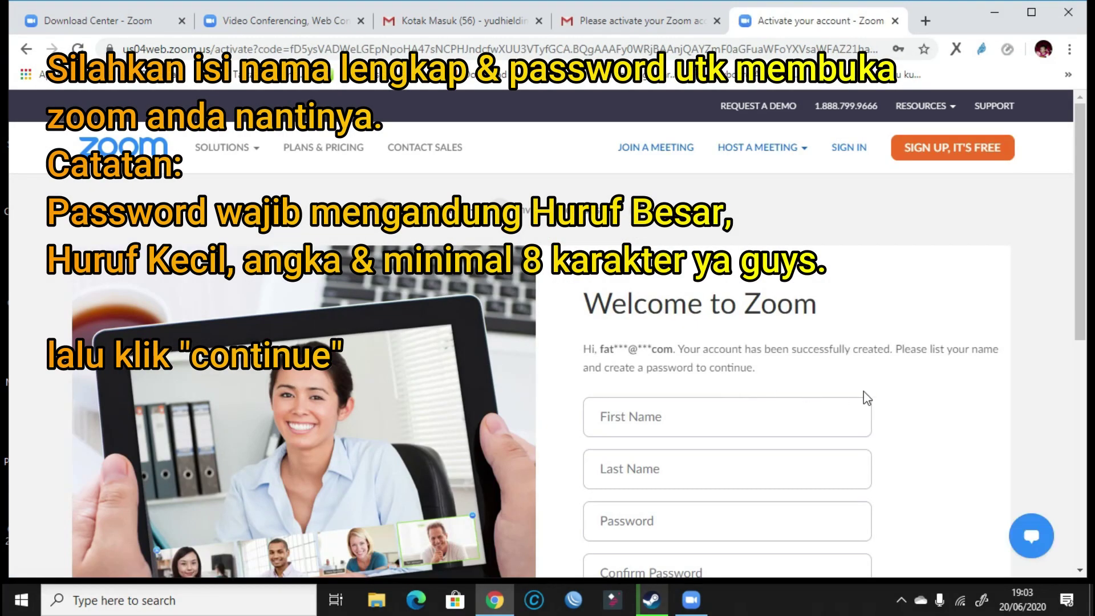
Enter the account holder's first name and last name on the Welcome to Zoom form.
scroll(935, 385, "down", 4)
scroll(937, 386, "up", 4)
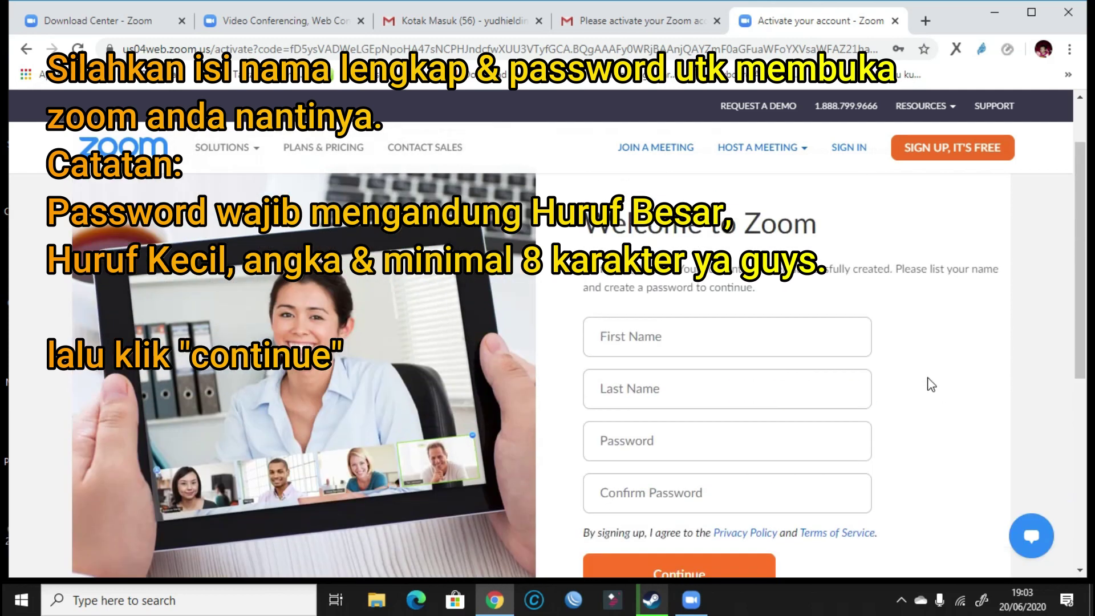
left_click(684, 336)
type("Aulia")
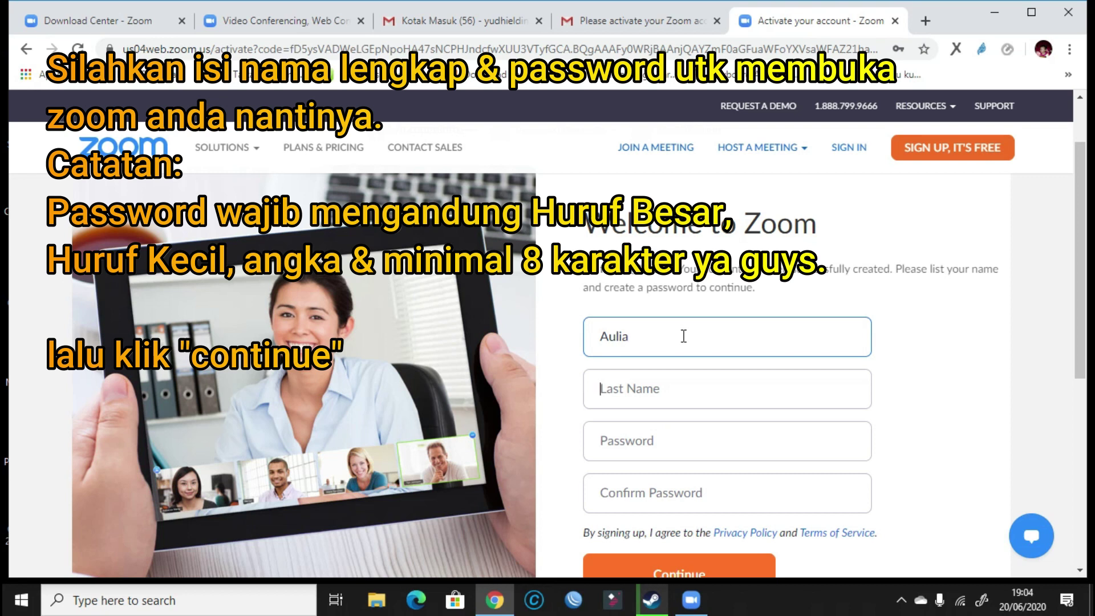
key("Tab")
type("Fa")
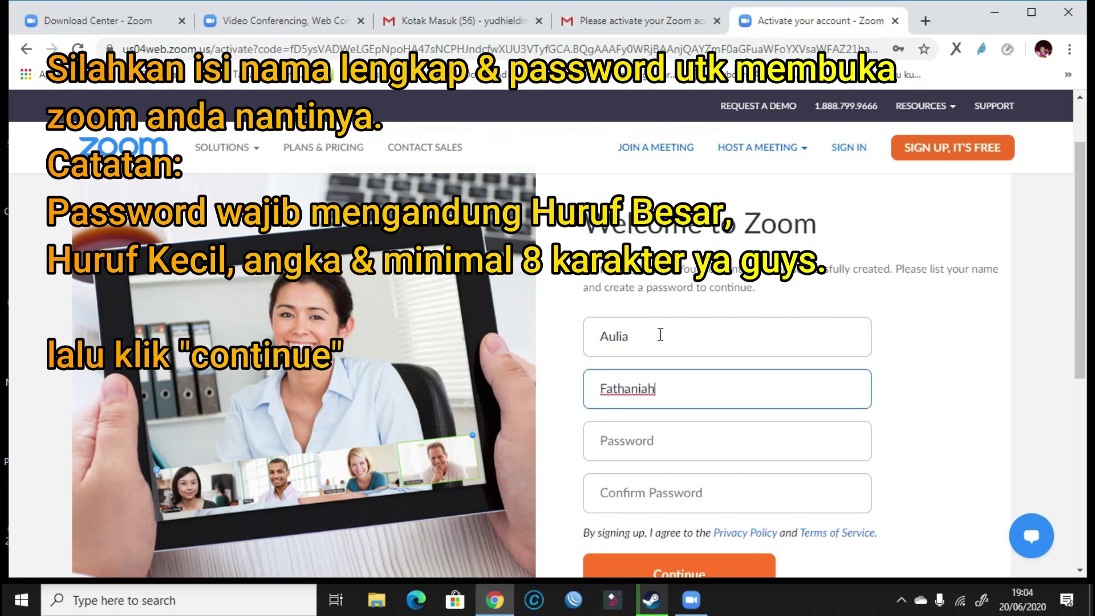
Enter a password meeting the listed requirements and retype it in Confirm Password.
scroll(982, 411, "down", 1)
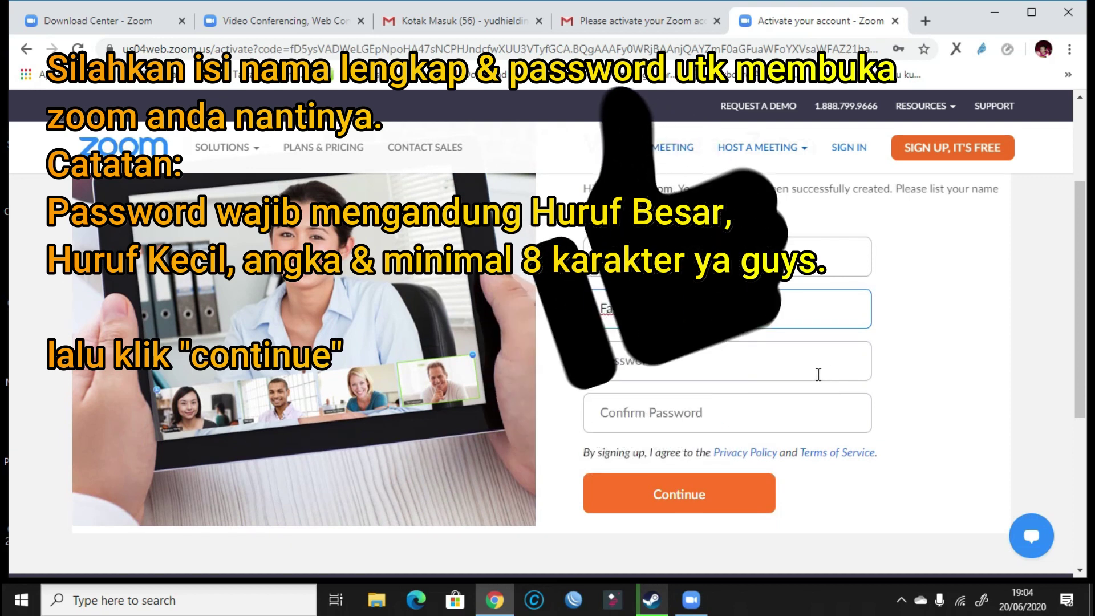
left_click(818, 373)
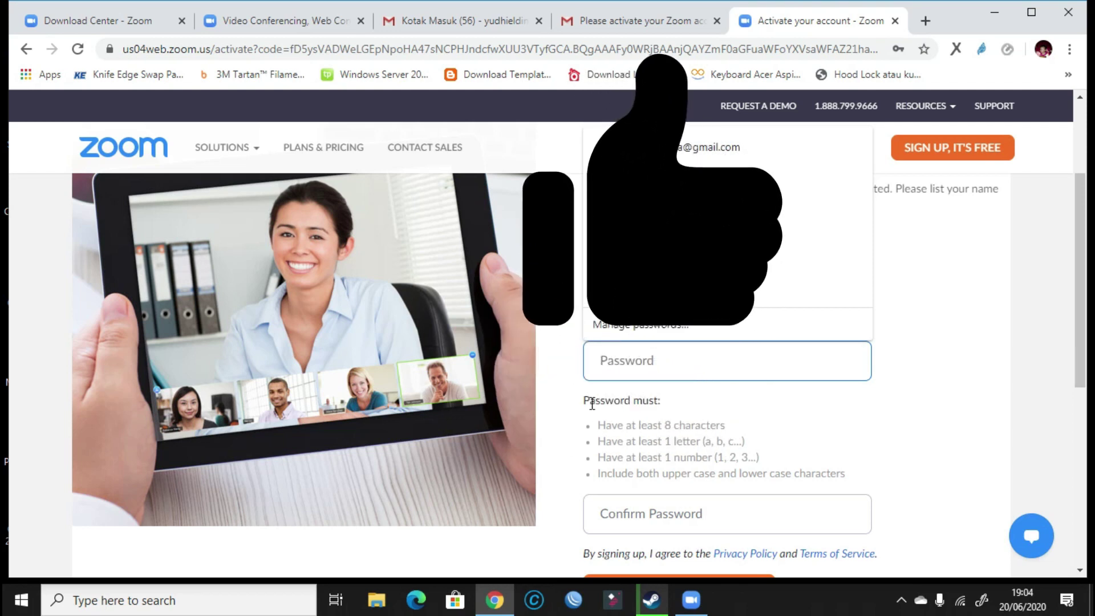
left_click_drag(585, 399, 858, 479)
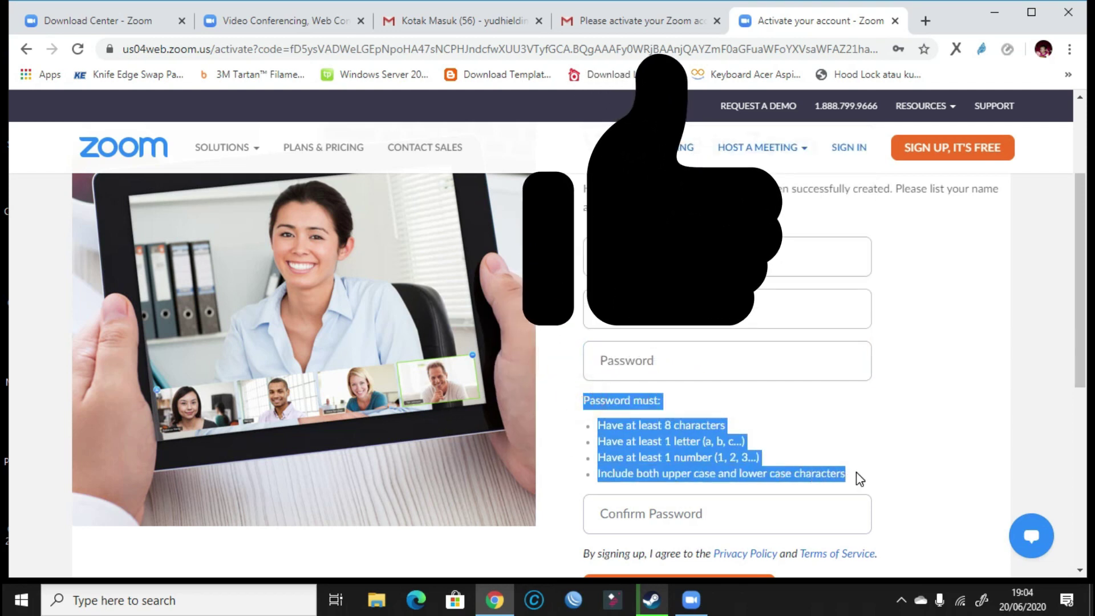
left_click(710, 374)
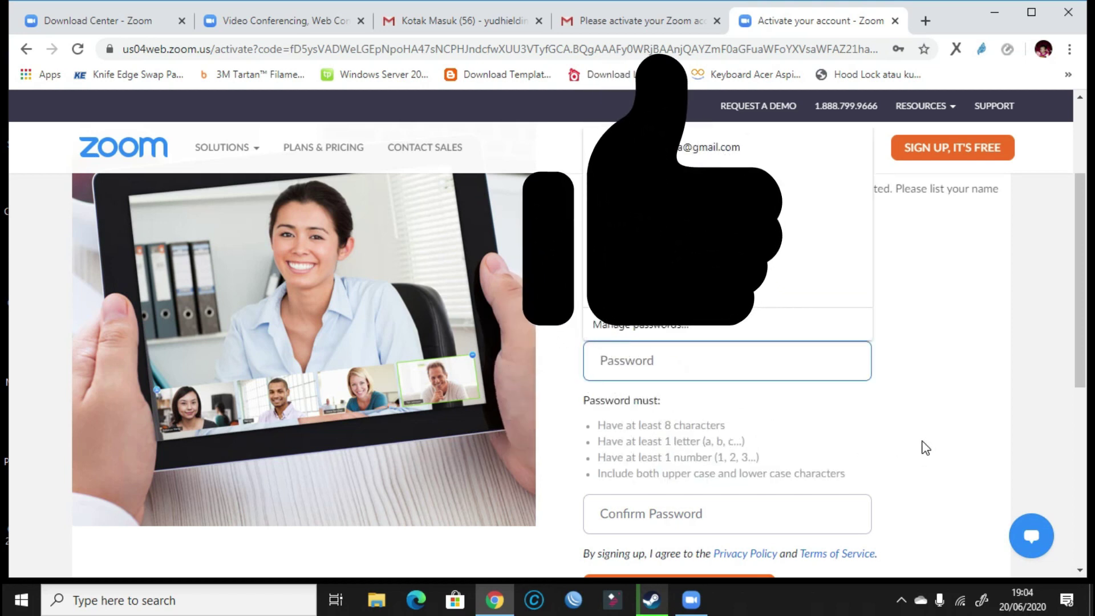
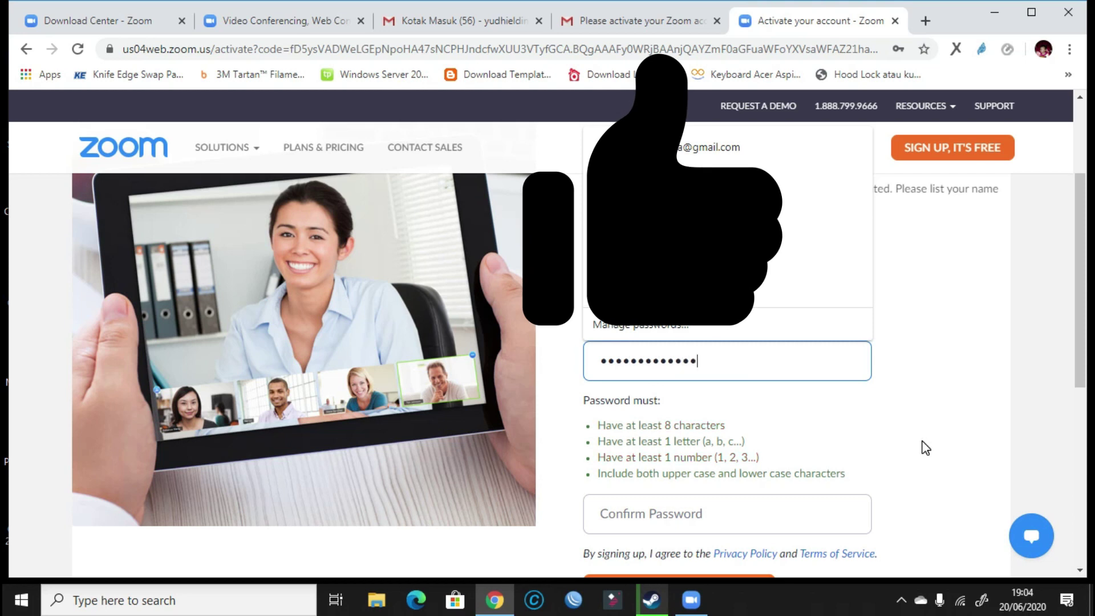
left_click(767, 519)
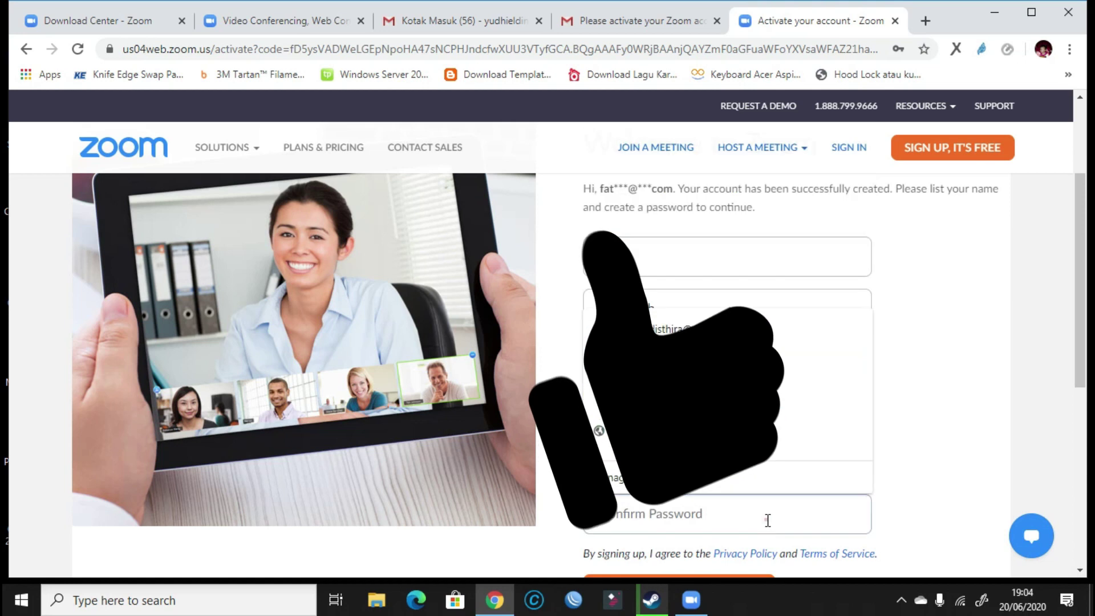
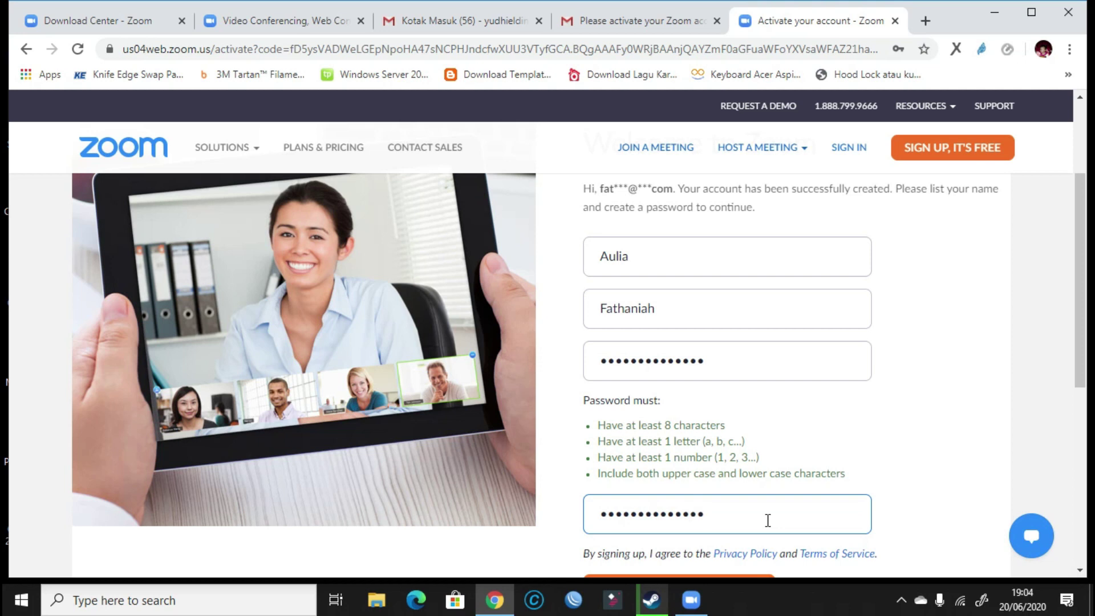
scroll(808, 506, "down", 4)
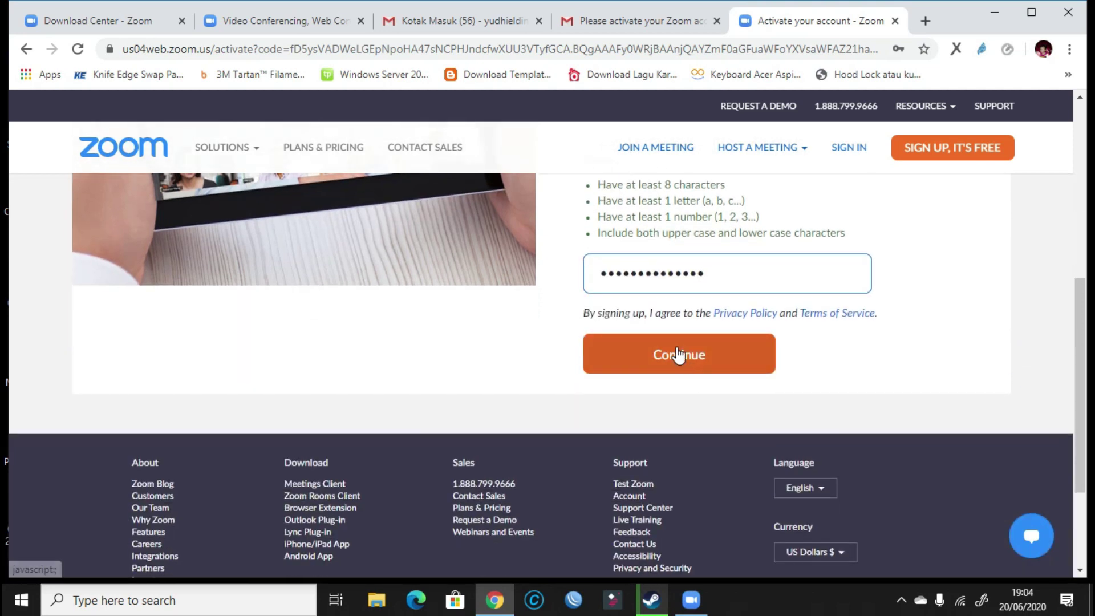
Submit the name and password with Continue, then dismiss Chrome's save-password popup.
left_click(678, 359)
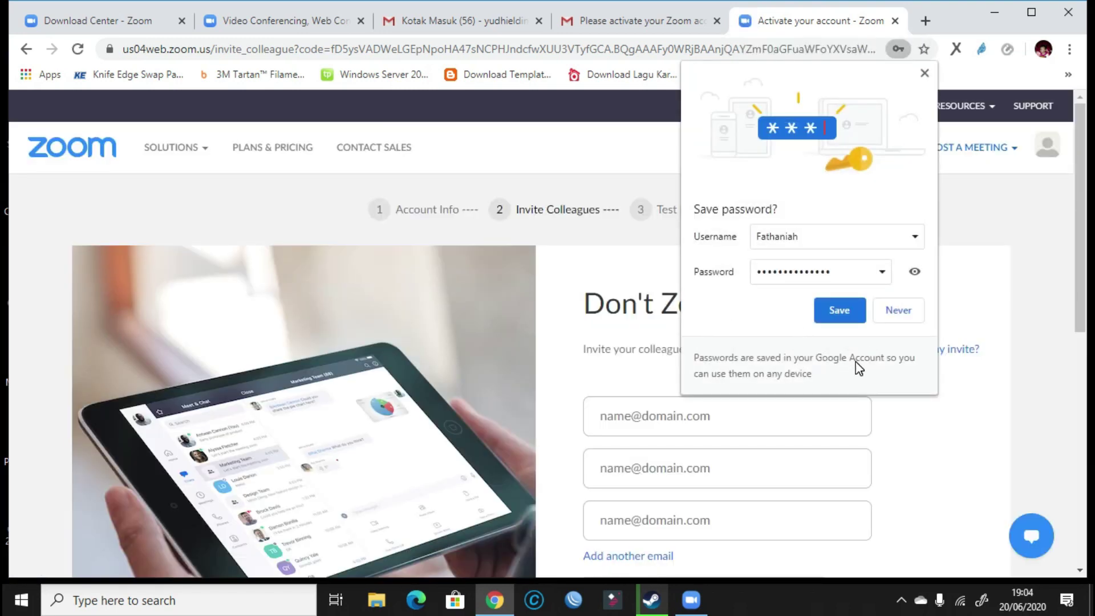
left_click(914, 237)
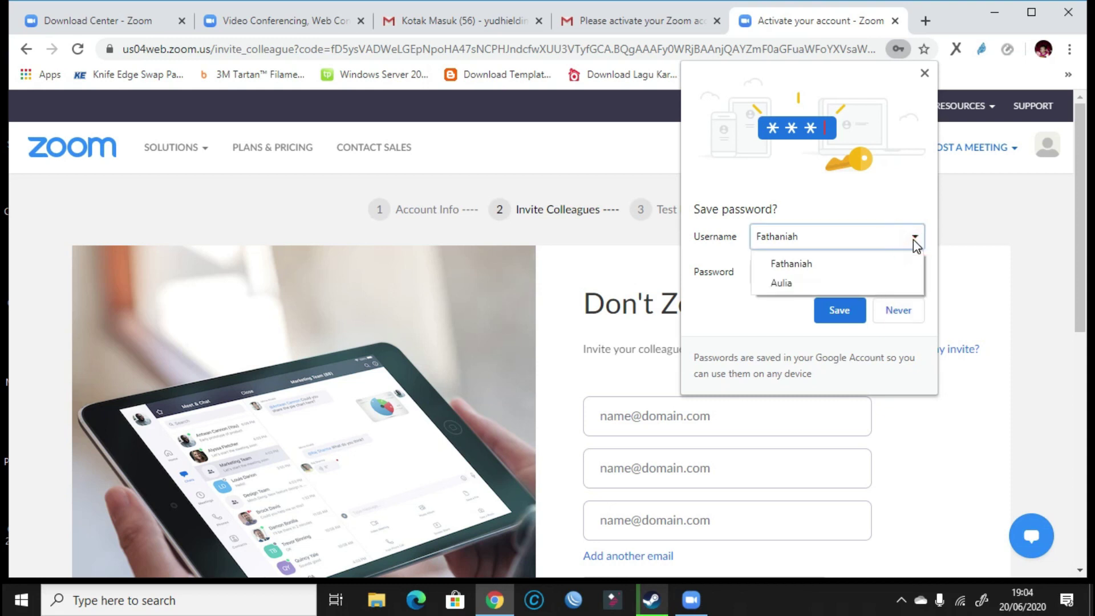
left_click(898, 212)
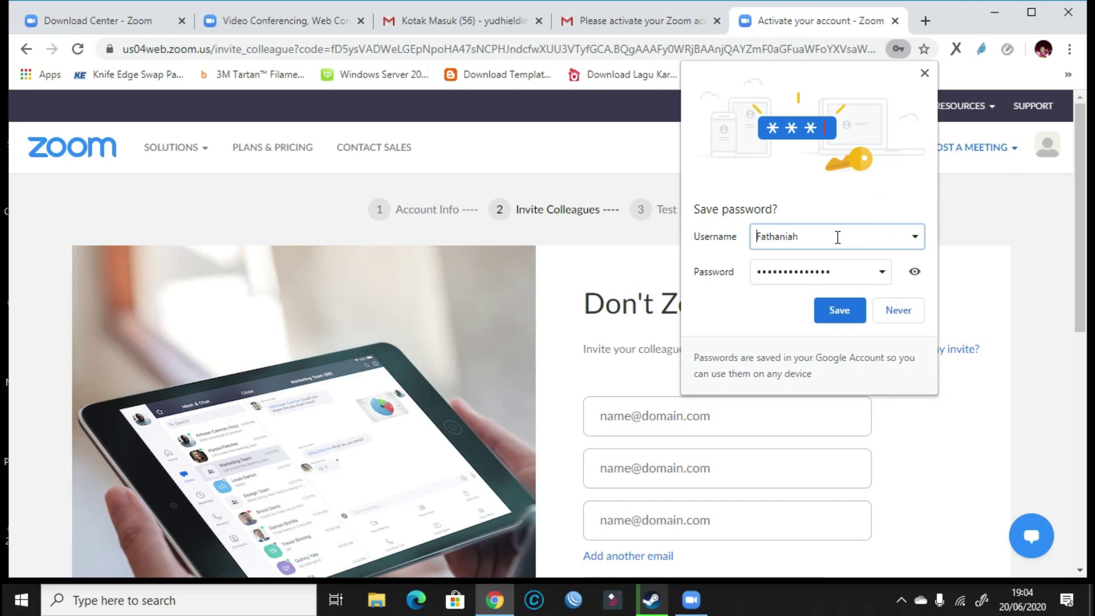
left_click(924, 74)
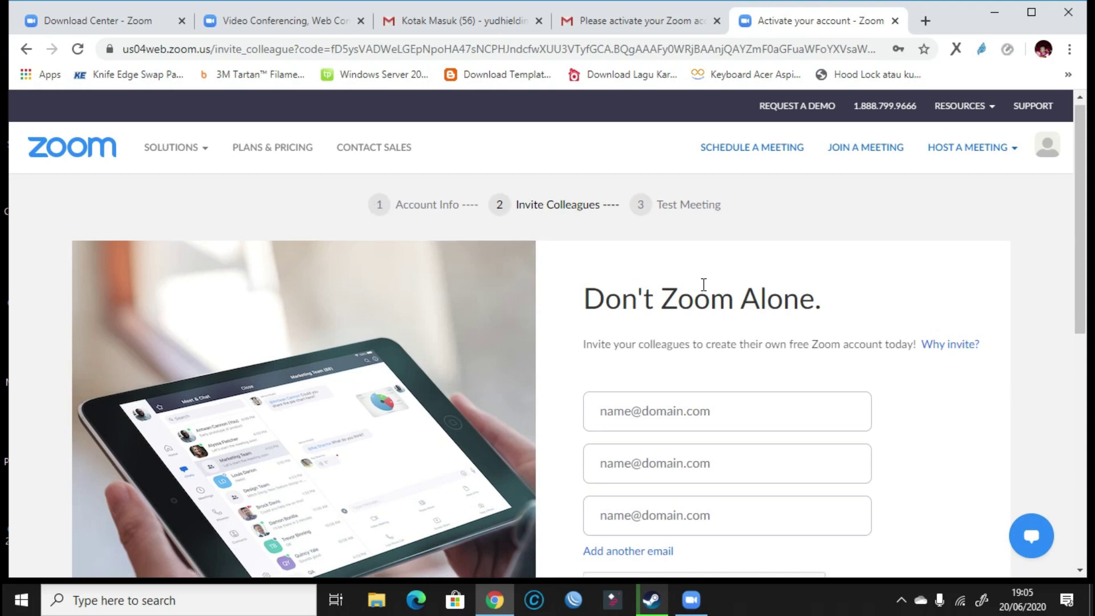
Scroll the Invite Colleagues page down to the Invite and Skip this step buttons.
scroll(704, 357, "down", 4)
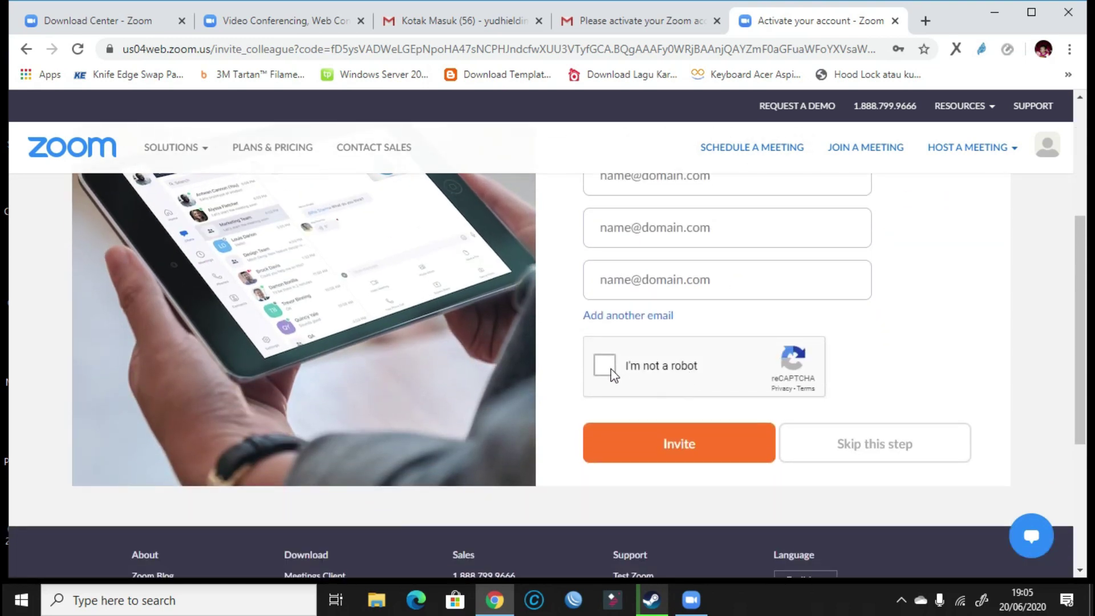
scroll(679, 344, "up", 3)
scroll(773, 343, "down", 2)
scroll(773, 343, "down", 2)
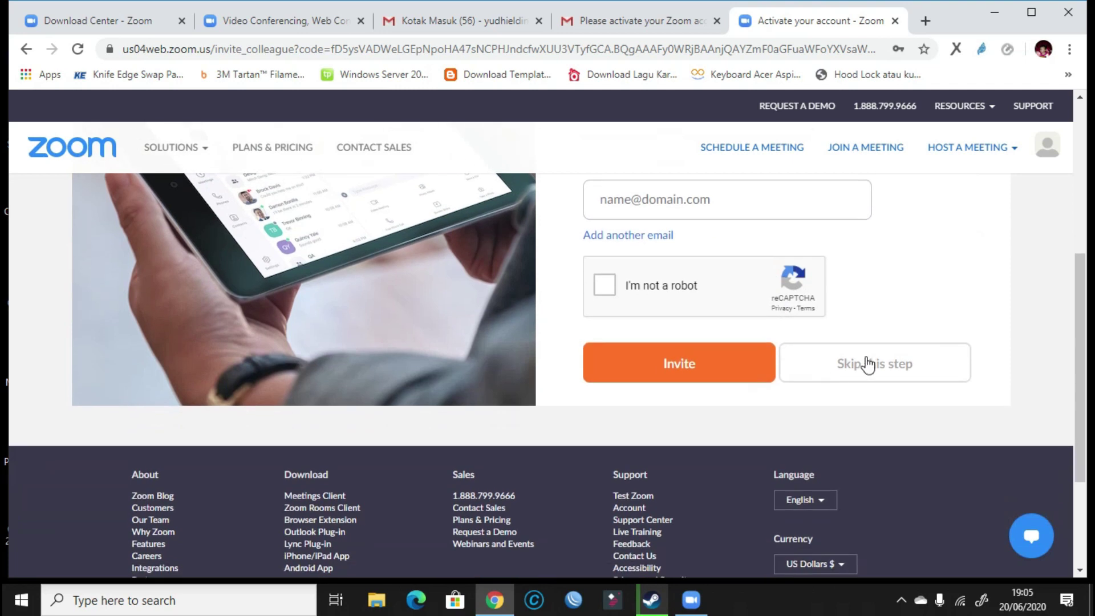
Skip the Invite Colleagues step, then choose Go to My Account from the test meeting page.
left_click(869, 369)
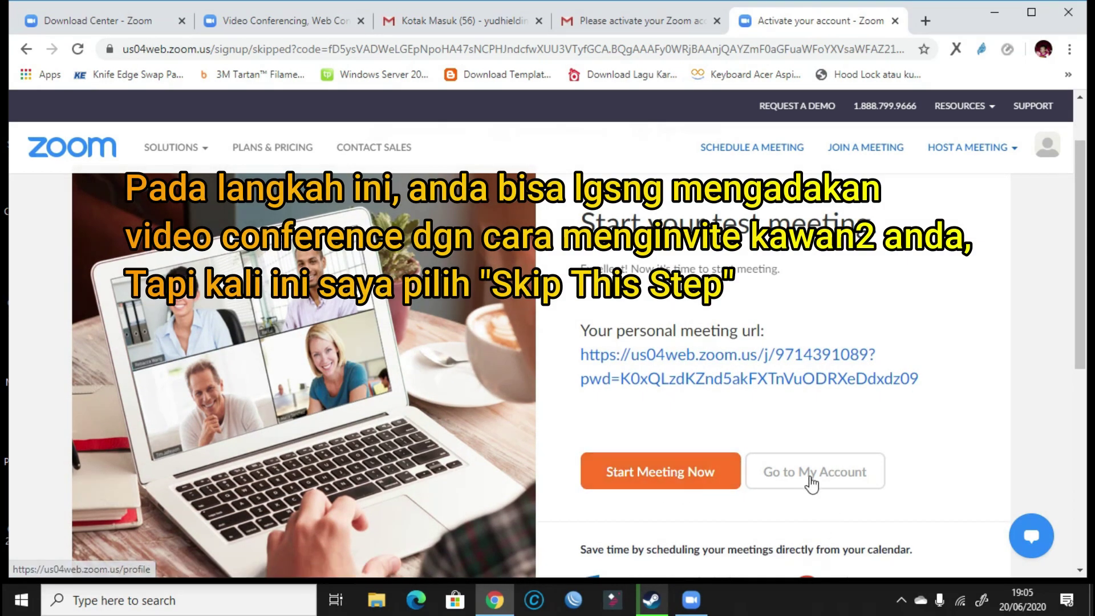
left_click(821, 481)
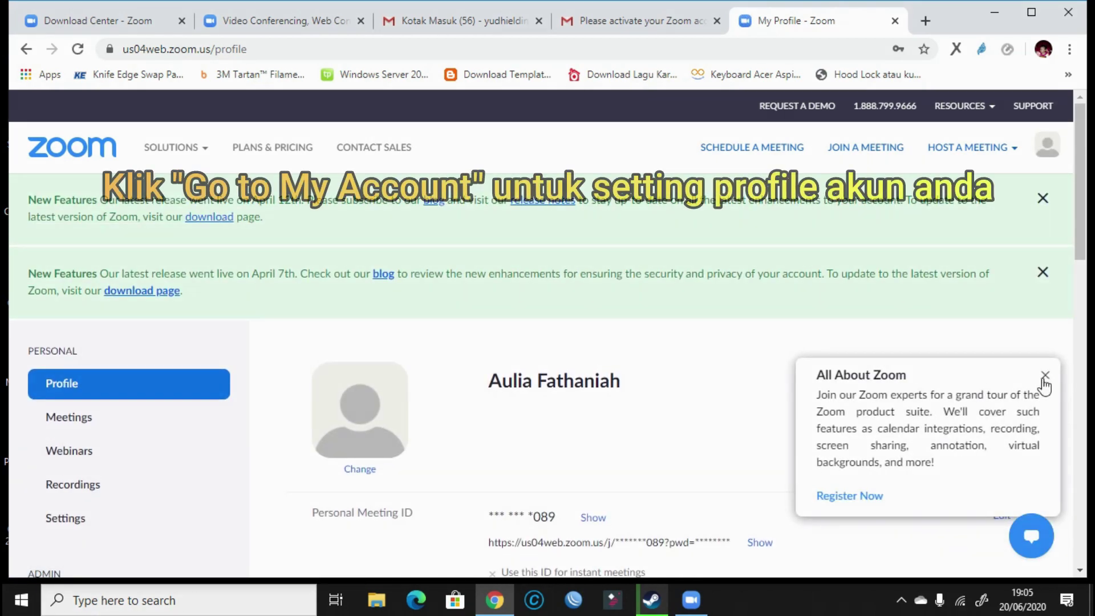
left_click(1046, 378)
scroll(784, 433, "down", 3)
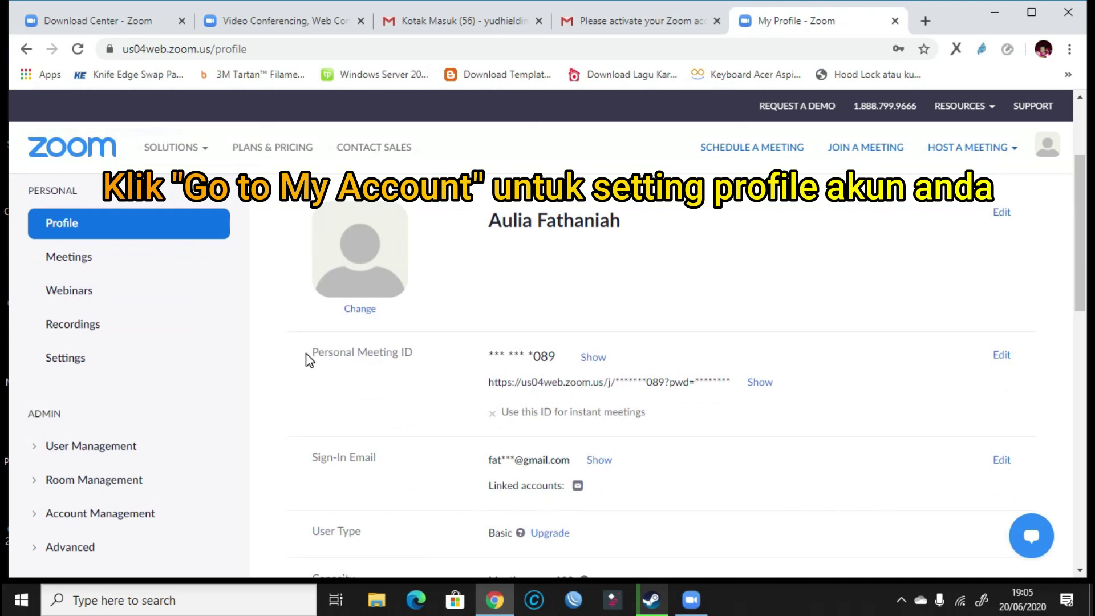
left_click_drag(314, 355, 405, 353)
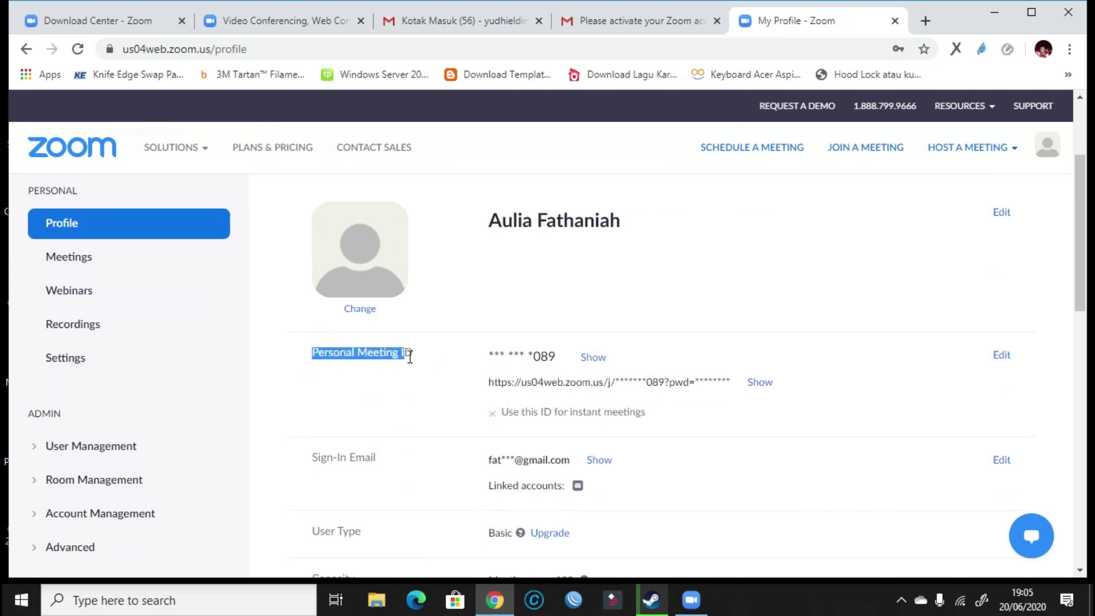
scroll(440, 384, "down", 2)
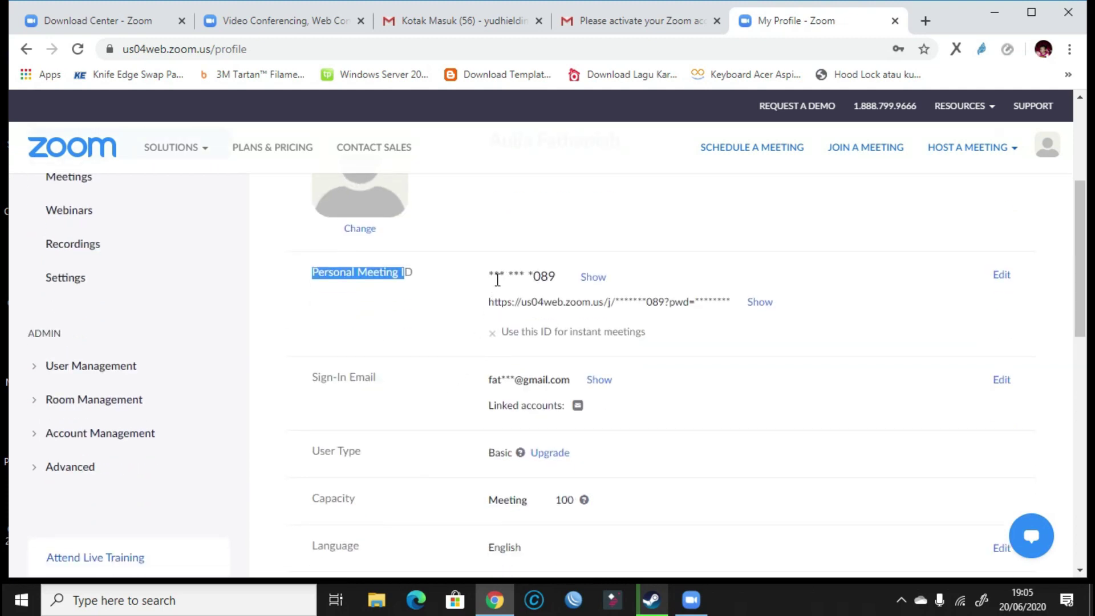
left_click_drag(491, 276, 560, 272)
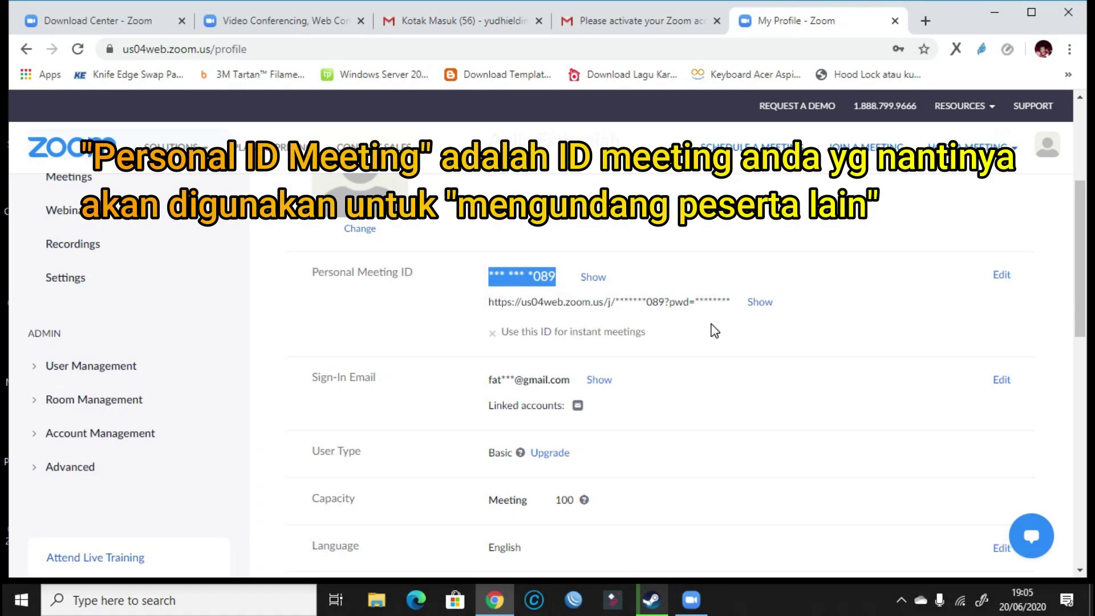
left_click(594, 276)
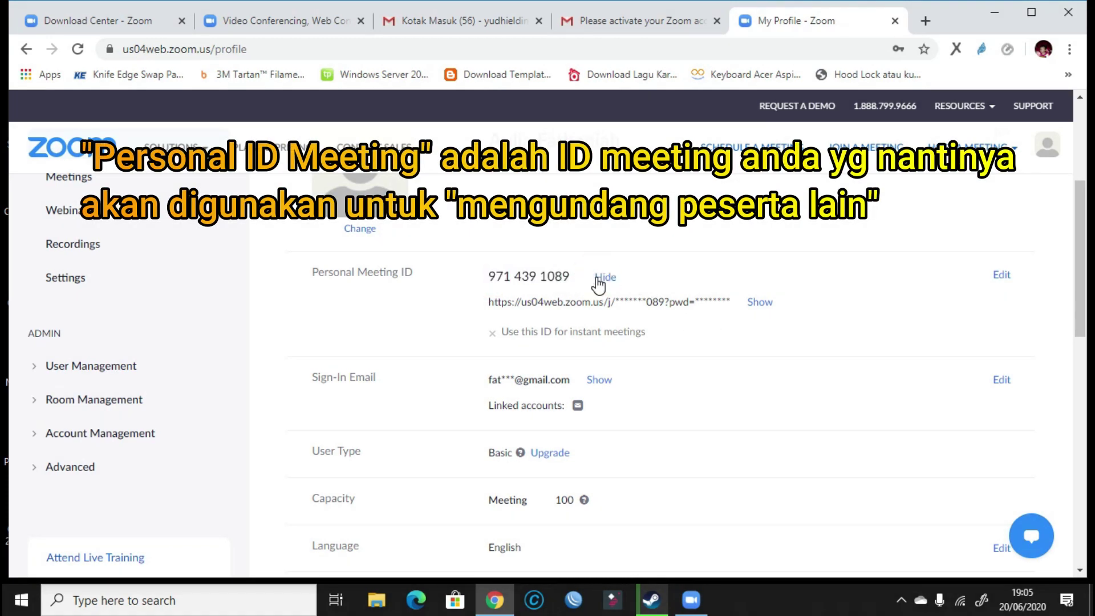
left_click(599, 279)
scroll(690, 359, "down", 2)
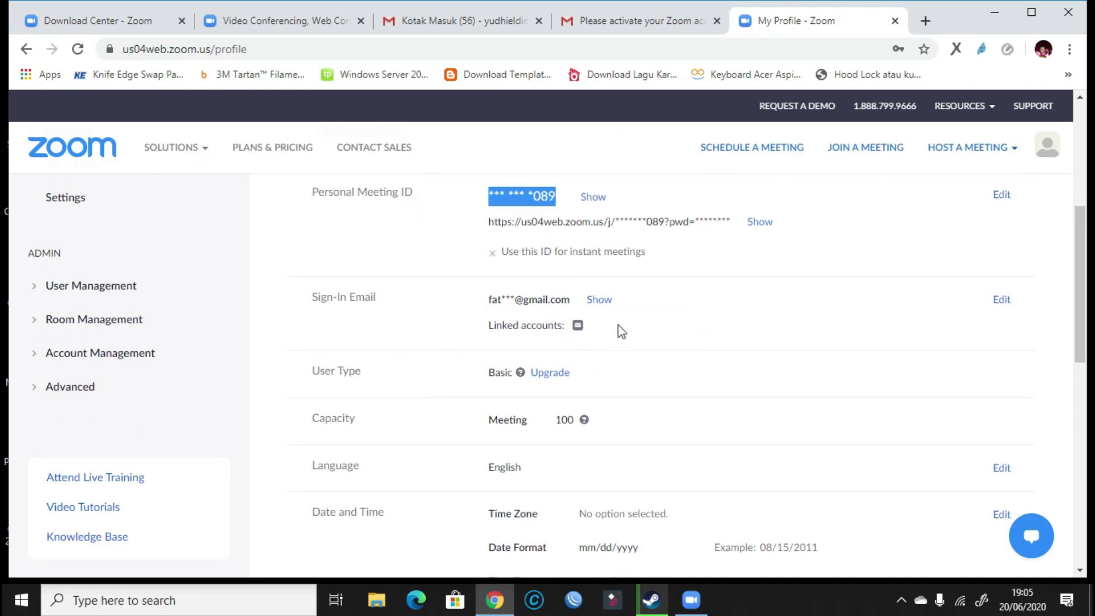
scroll(618, 330, "down", 2)
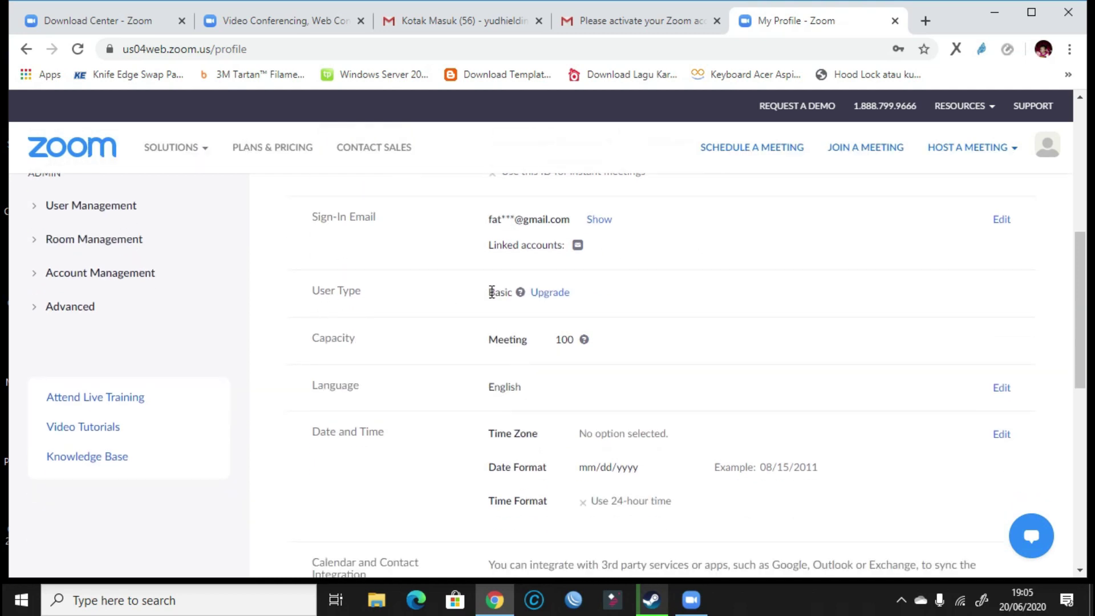
left_click_drag(488, 292, 587, 295)
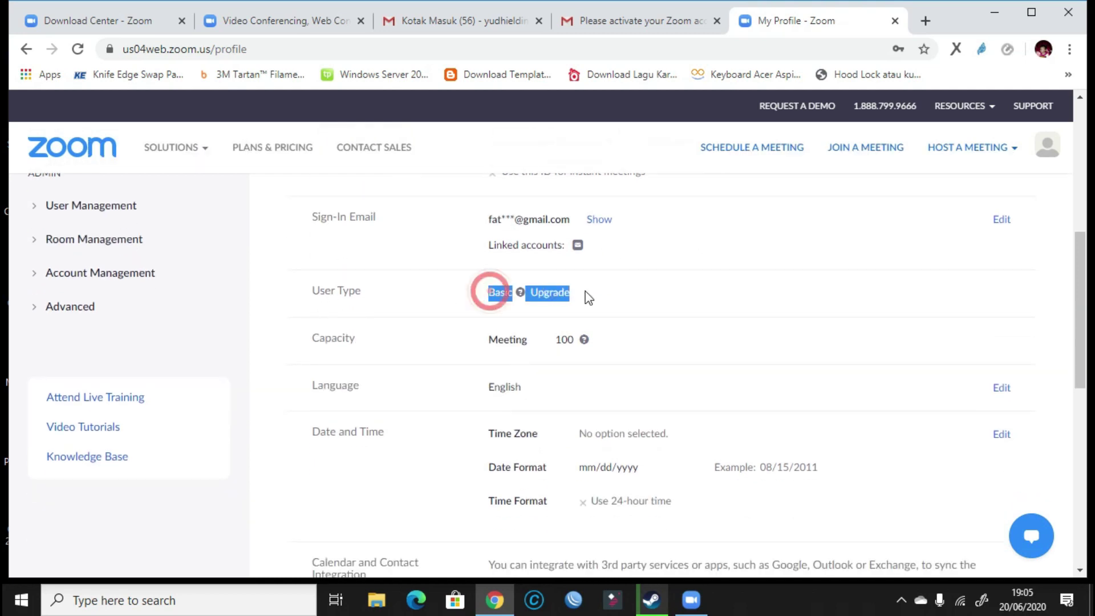
left_click(624, 300)
scroll(625, 300, "down", 2)
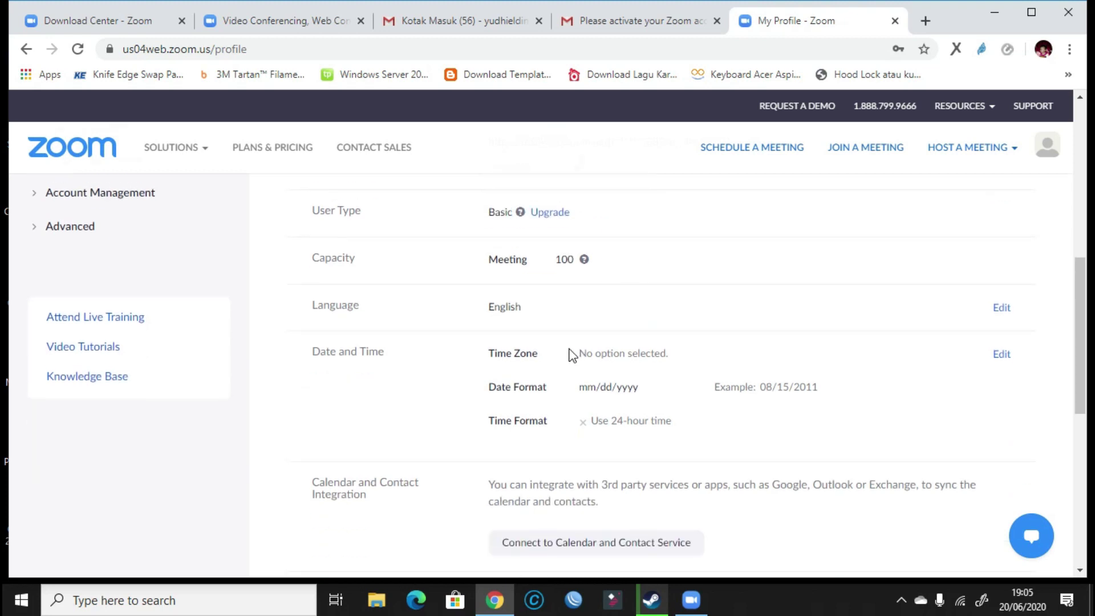
Set the profile time zone to (GMT+8:00) Kuala Lumpur and date format to dd.mm.yyyy.
left_click(1001, 354)
scroll(759, 297, "down", 20)
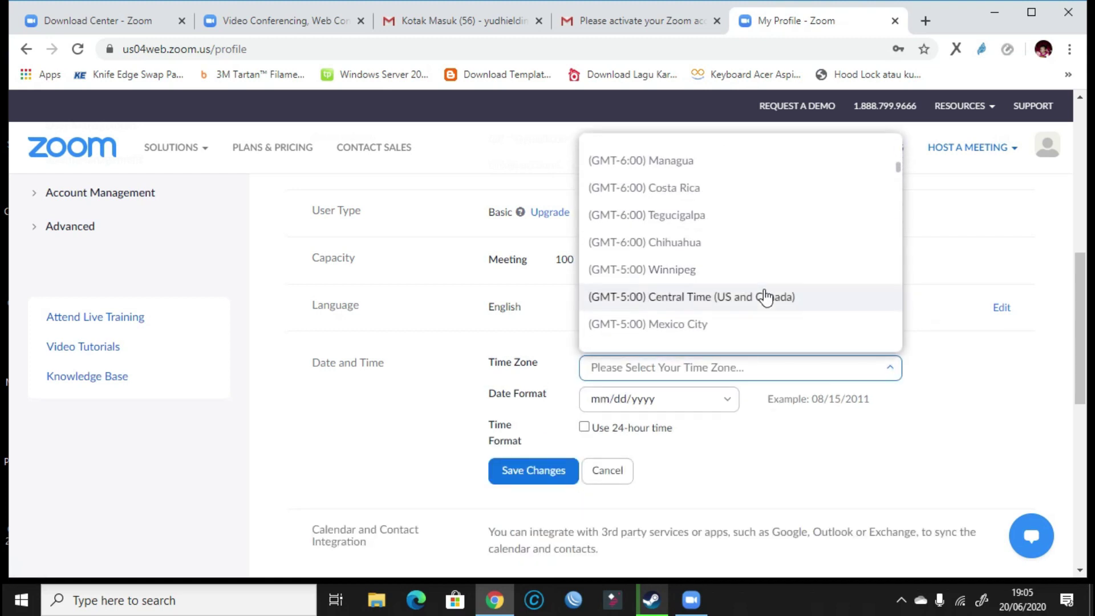
scroll(754, 285, "down", 20)
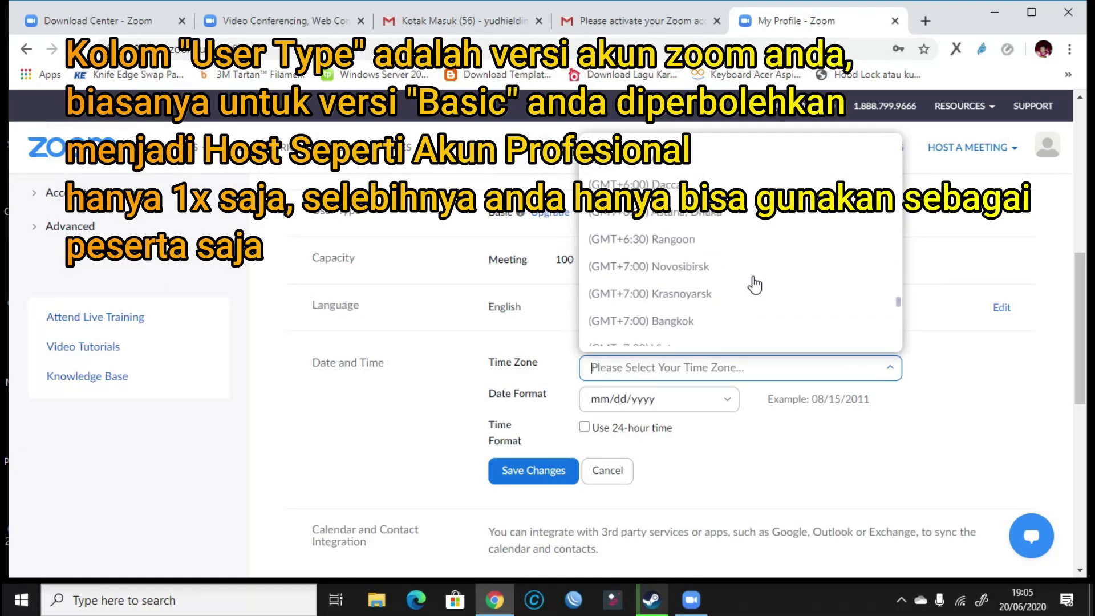
left_click(705, 273)
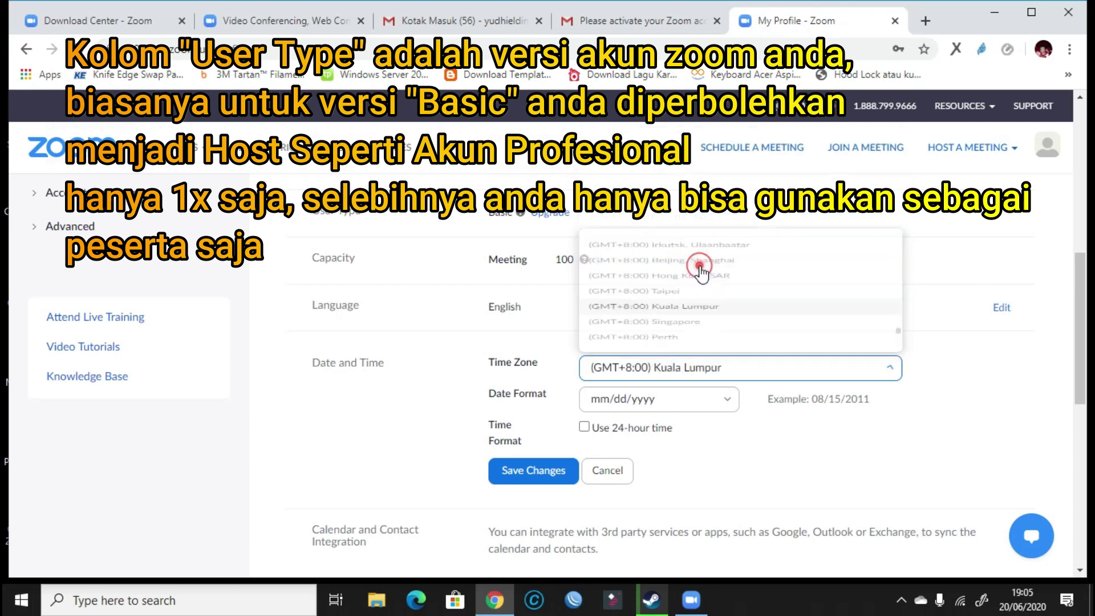
left_click(726, 400)
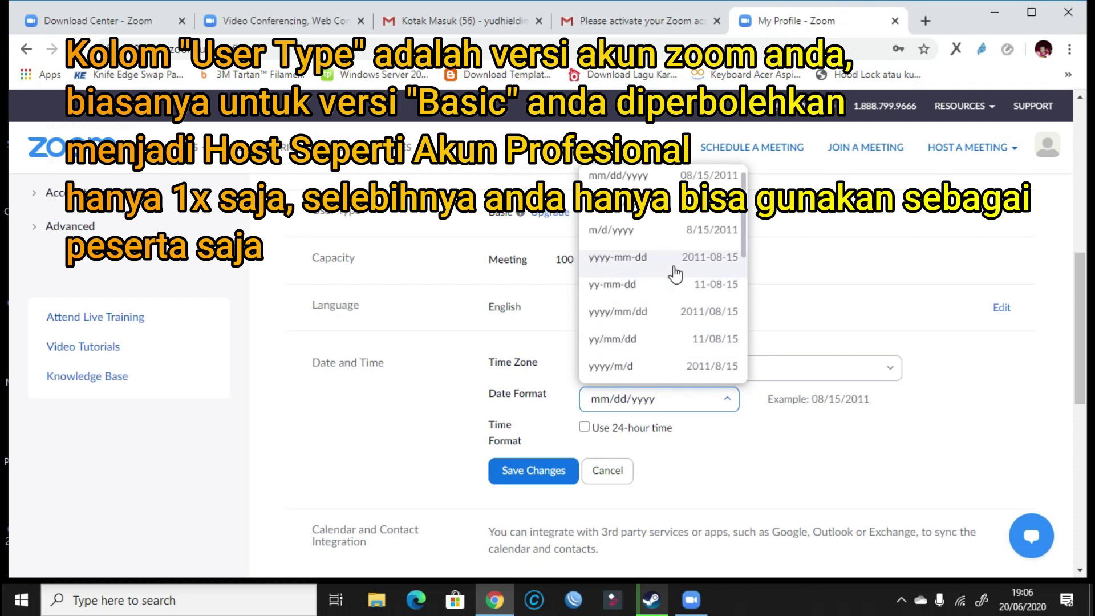
scroll(676, 278, "down", 5)
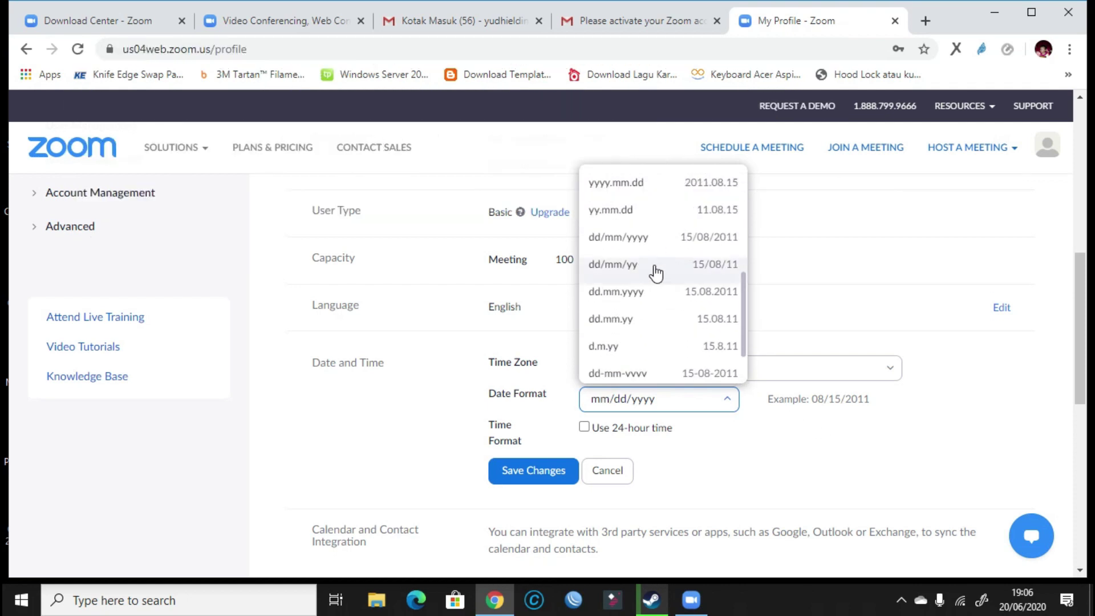
left_click(651, 264)
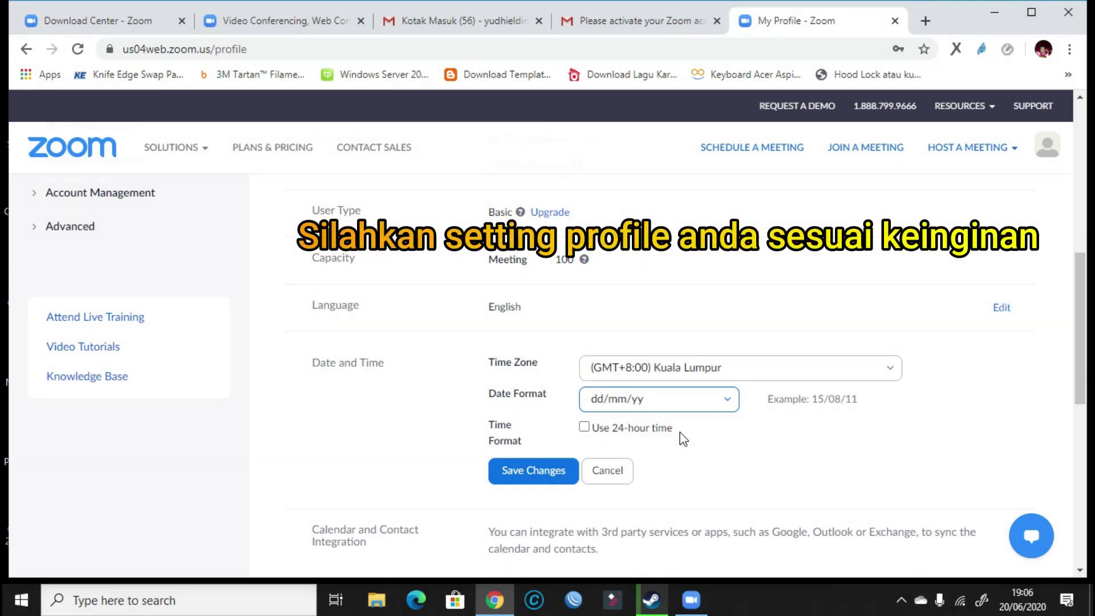
left_click(726, 402)
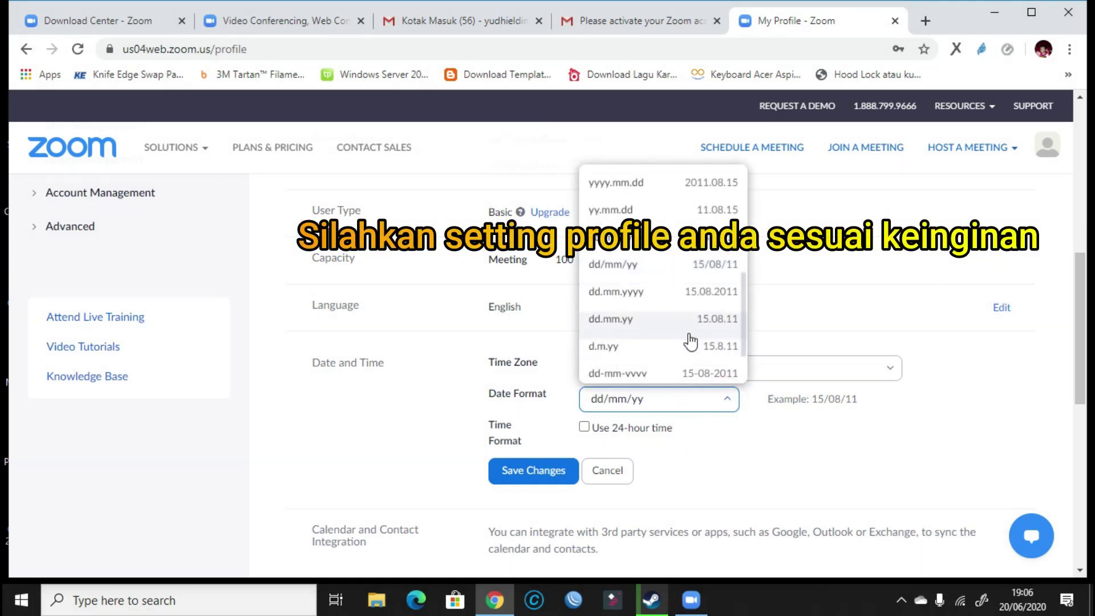
left_click(672, 301)
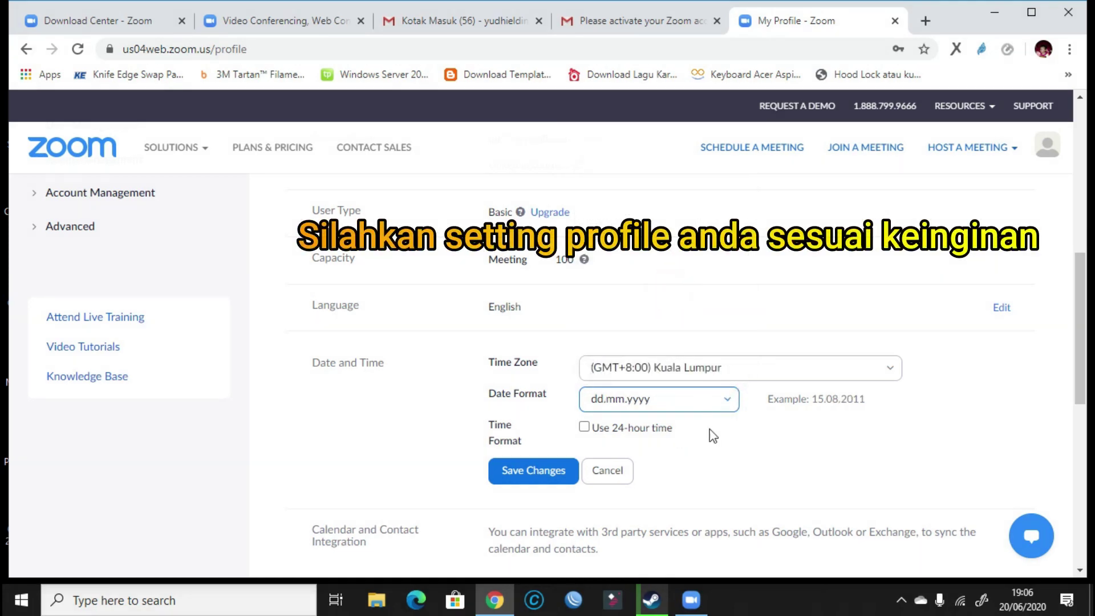
Enable 24-hour time and save the Date and Time changes.
left_click(584, 428)
scroll(703, 458, "down", 3)
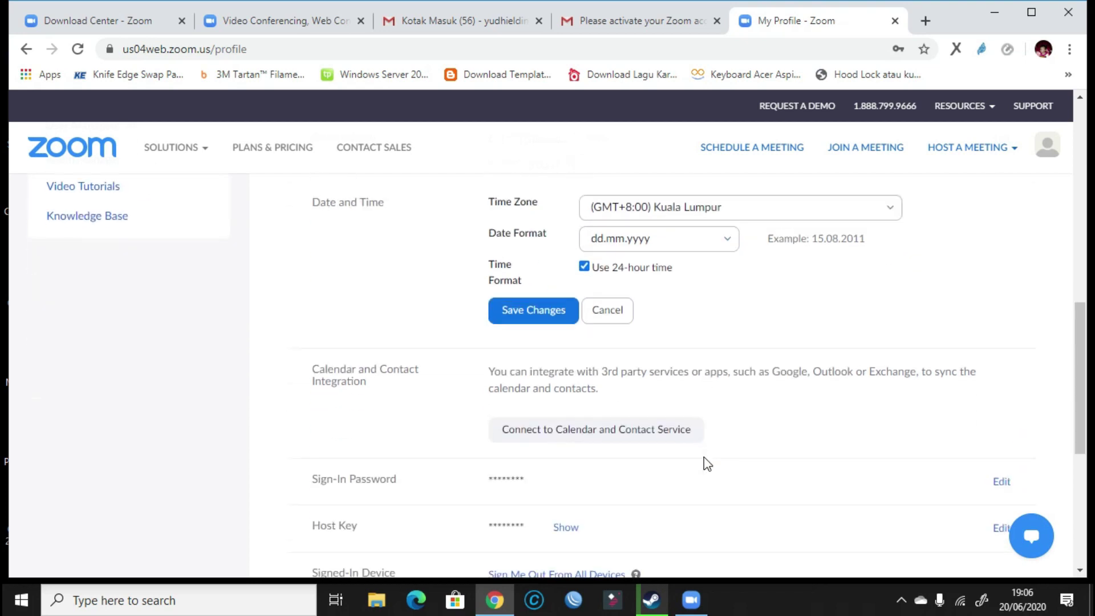
scroll(553, 356, "down", 2)
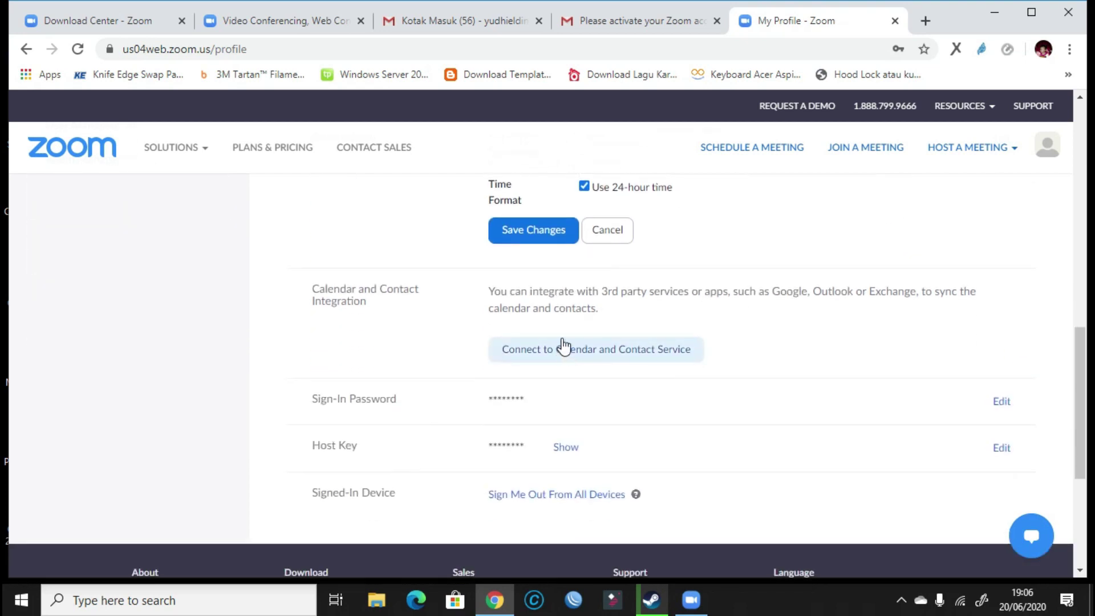
left_click(533, 231)
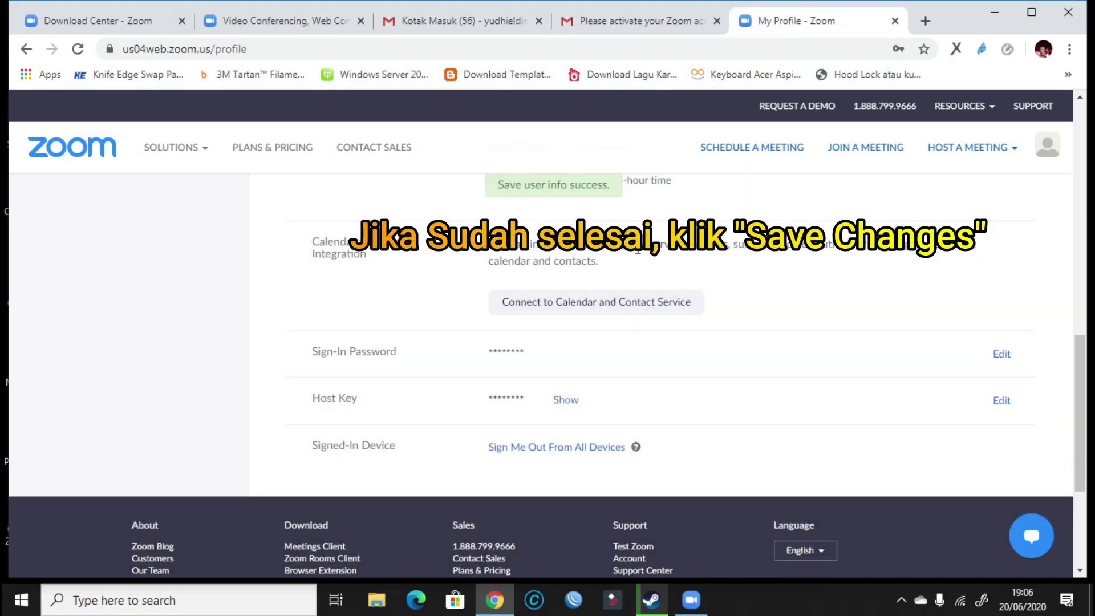
scroll(737, 278, "up", 2)
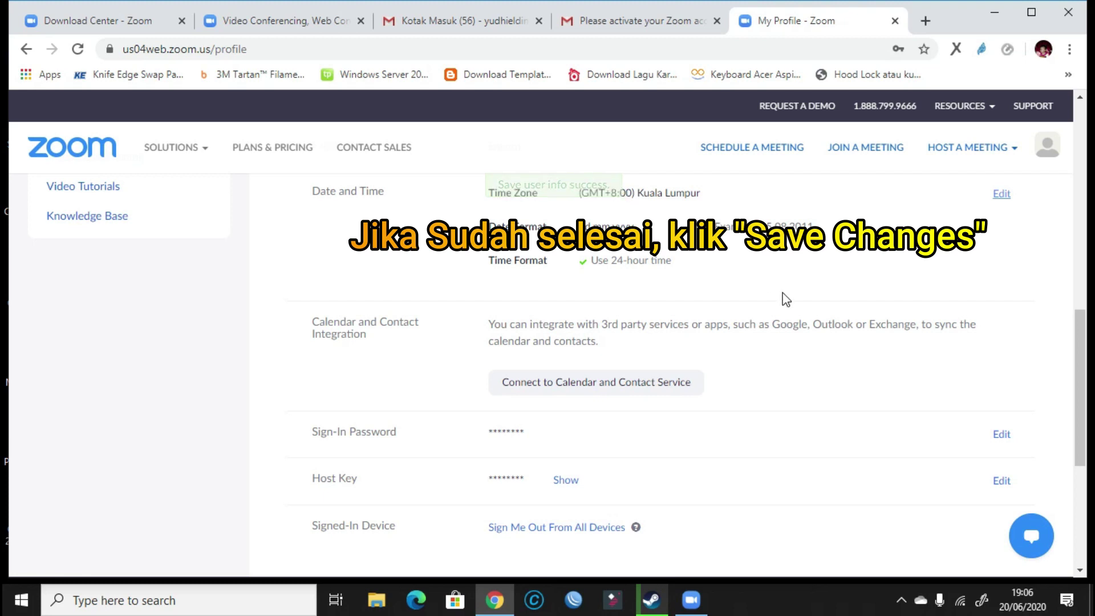
scroll(792, 296, "up", 8)
scroll(799, 286, "up", 3)
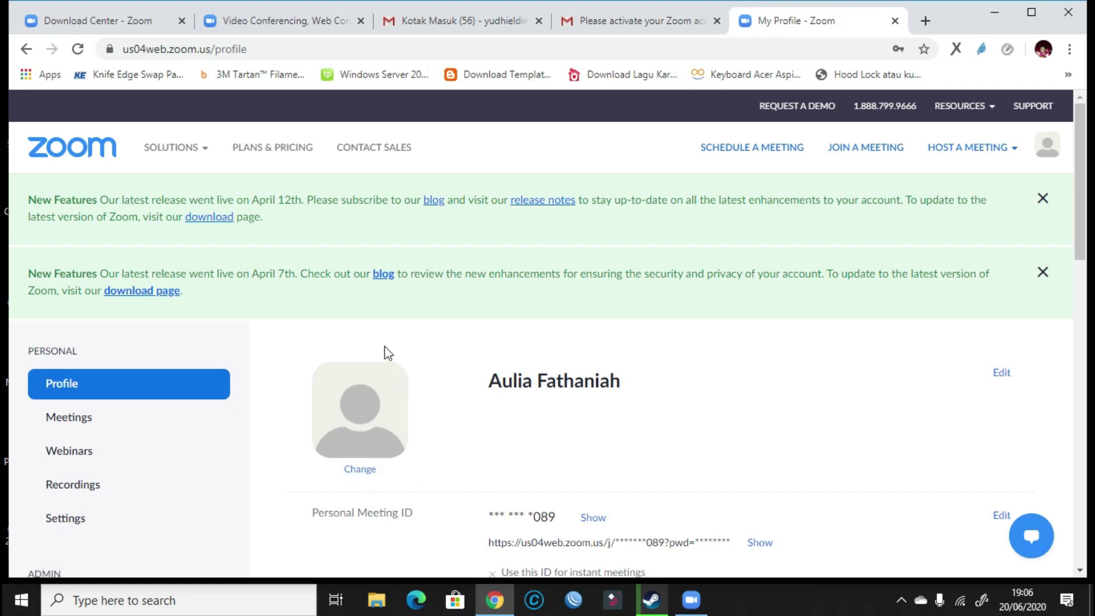
Sign in to the Zoom desktop client with the account's e-mail and password.
mouse_move(696, 599)
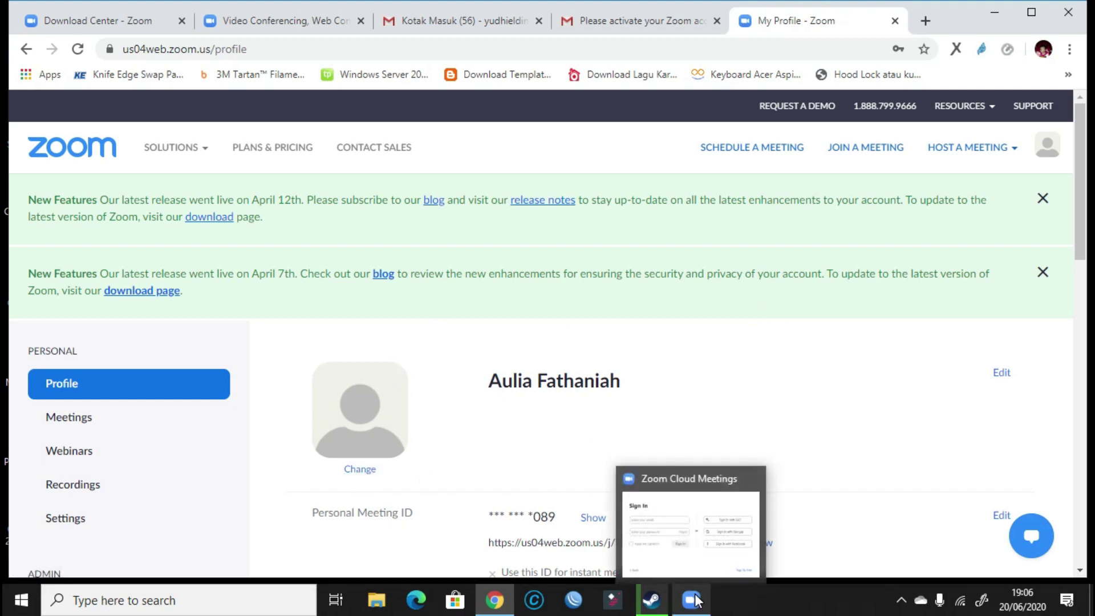
left_click(693, 600)
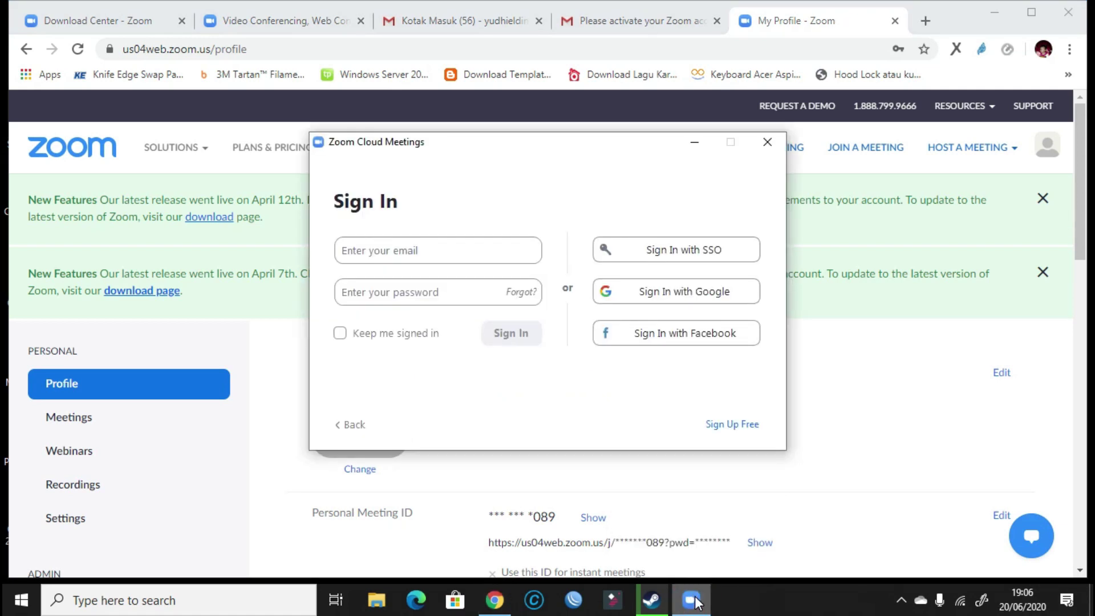
left_click(455, 253)
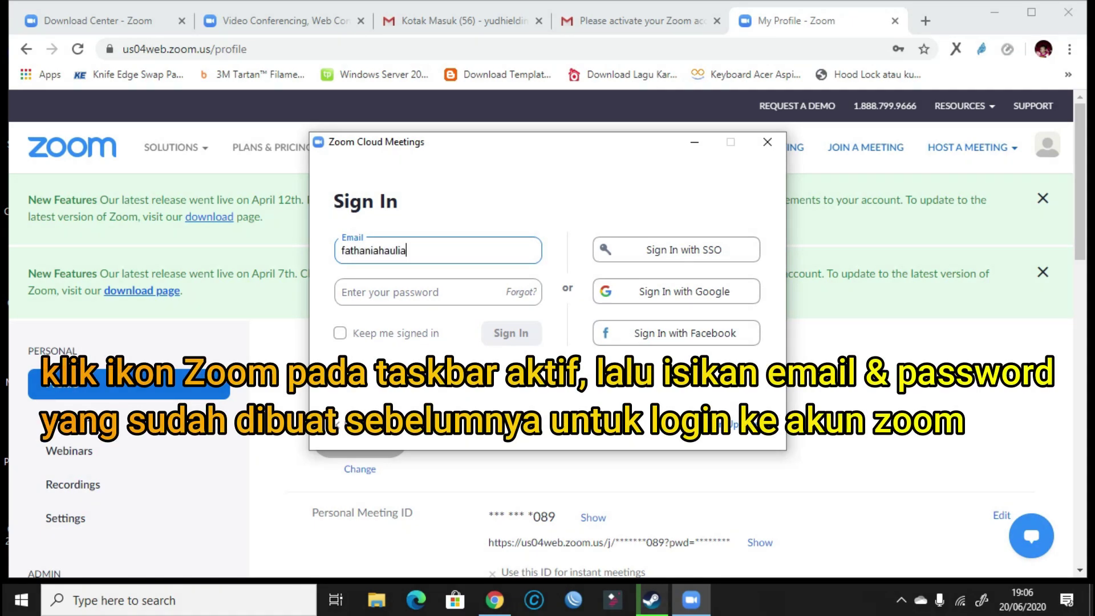
key("Tab")
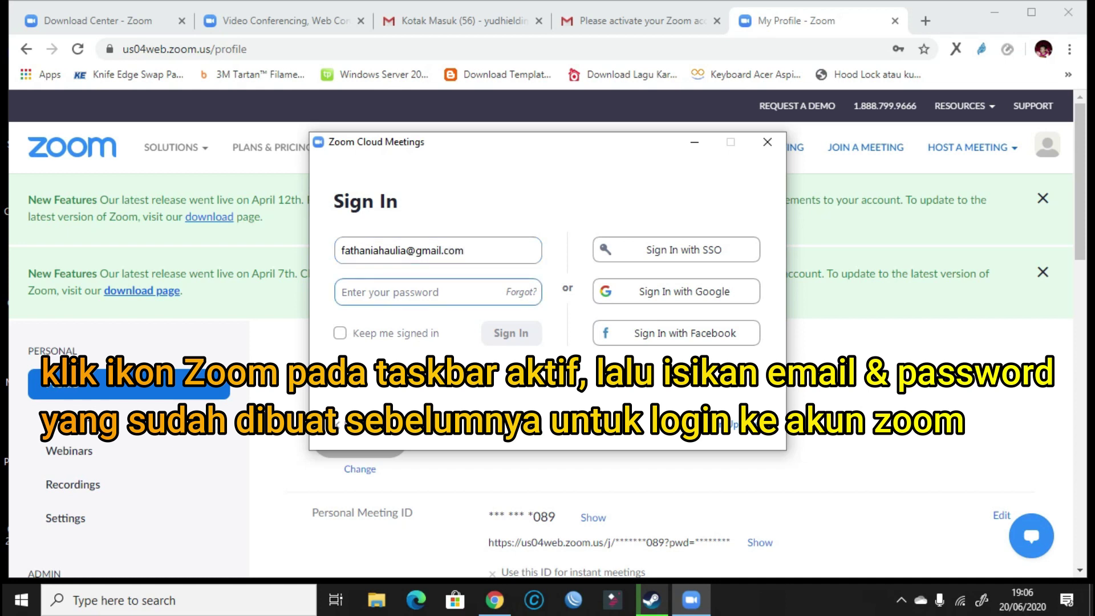
type("**")
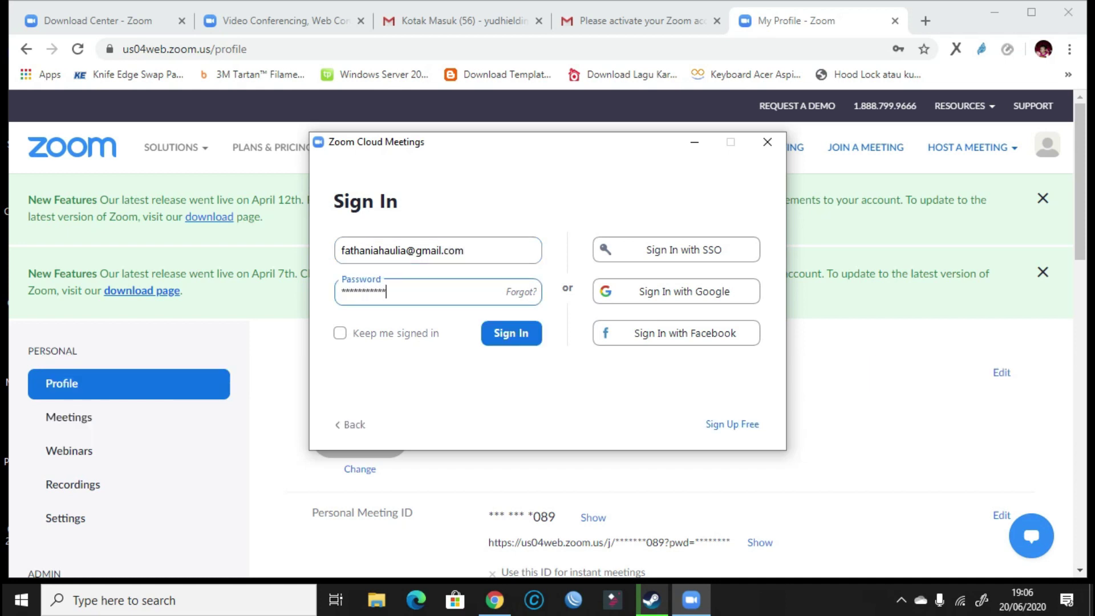
left_click(495, 334)
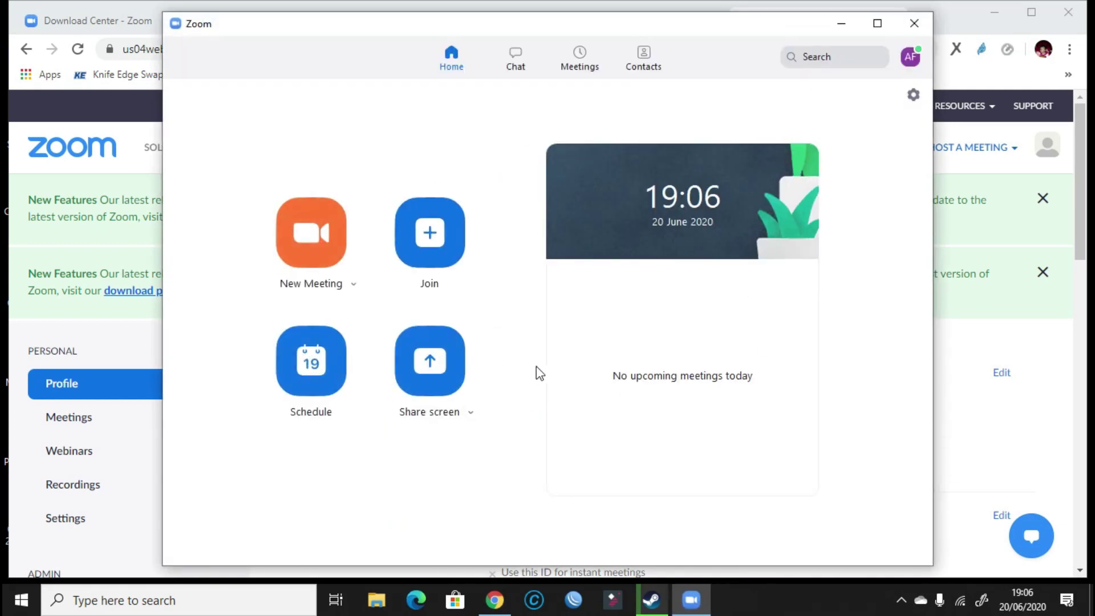
left_click(351, 284)
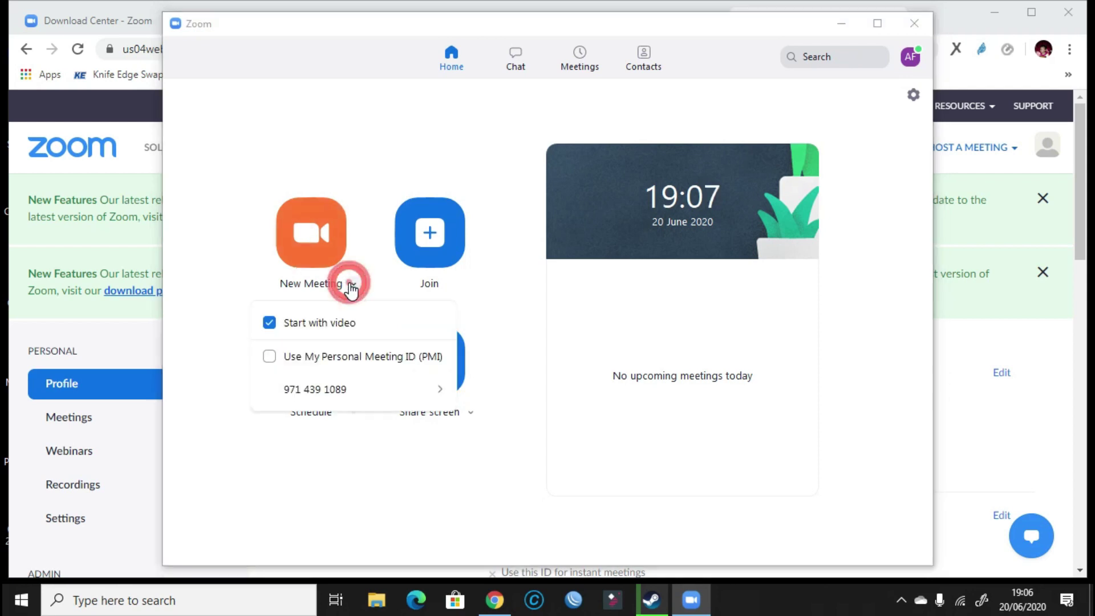
mouse_move(439, 396)
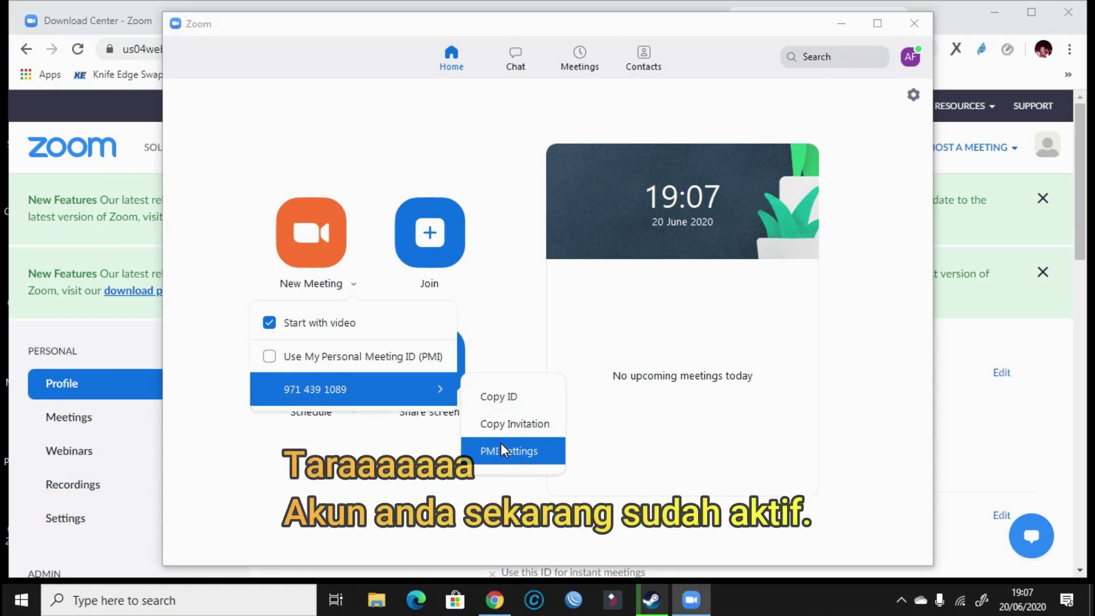
left_click(505, 297)
left_click(430, 251)
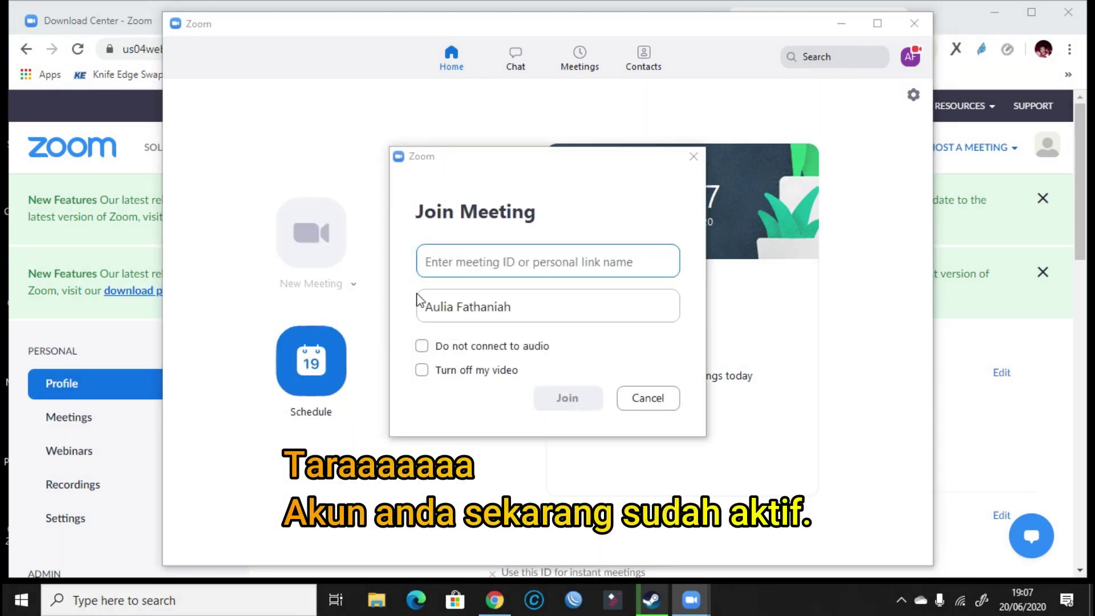
left_click(521, 301)
left_click(641, 398)
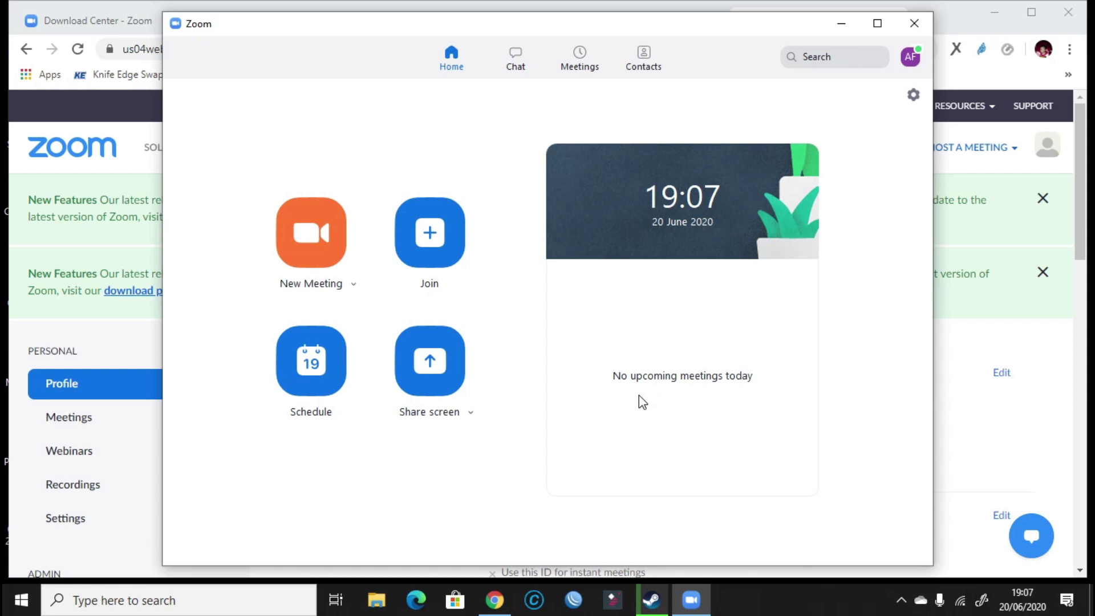